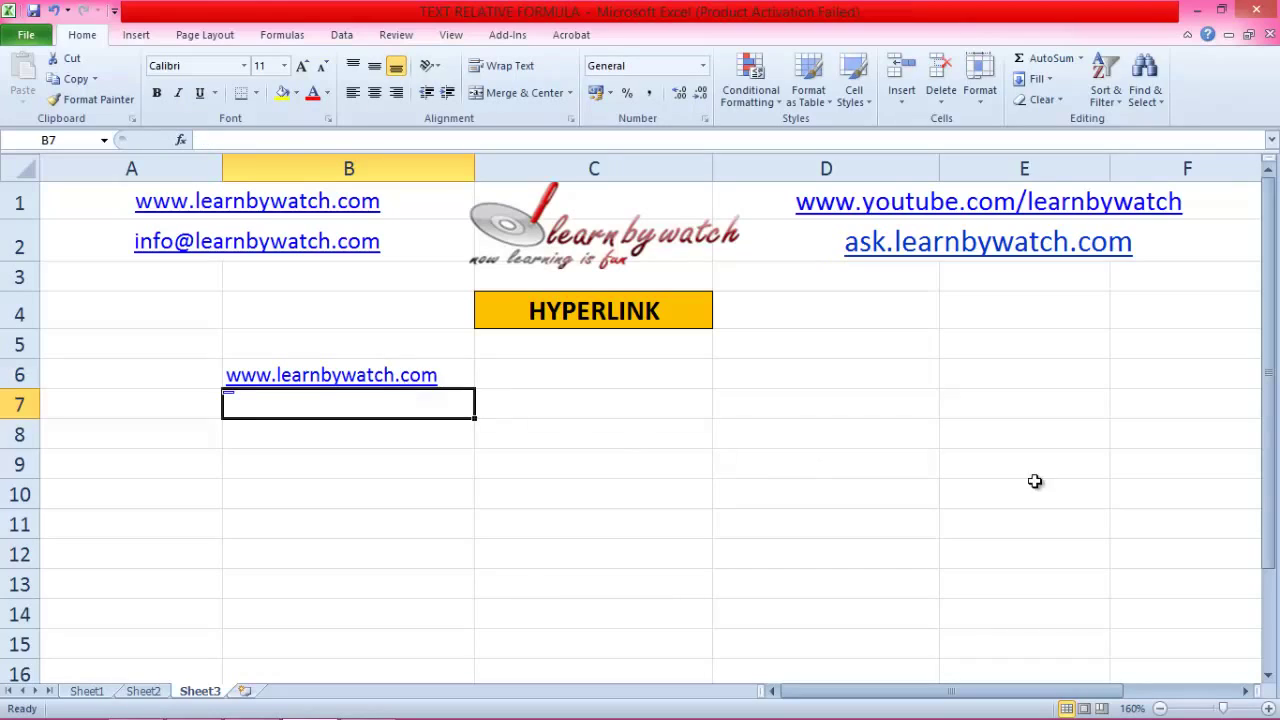
pyautogui.click(1034, 484)
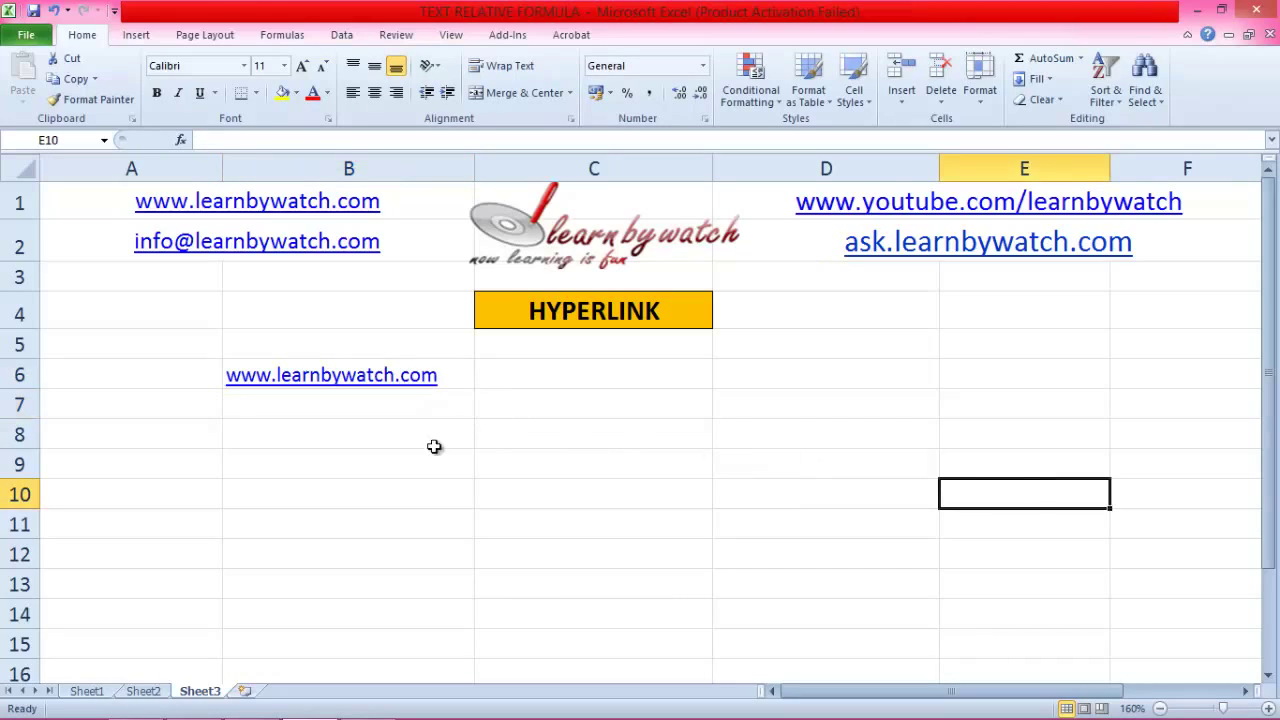
pyautogui.click(274, 388)
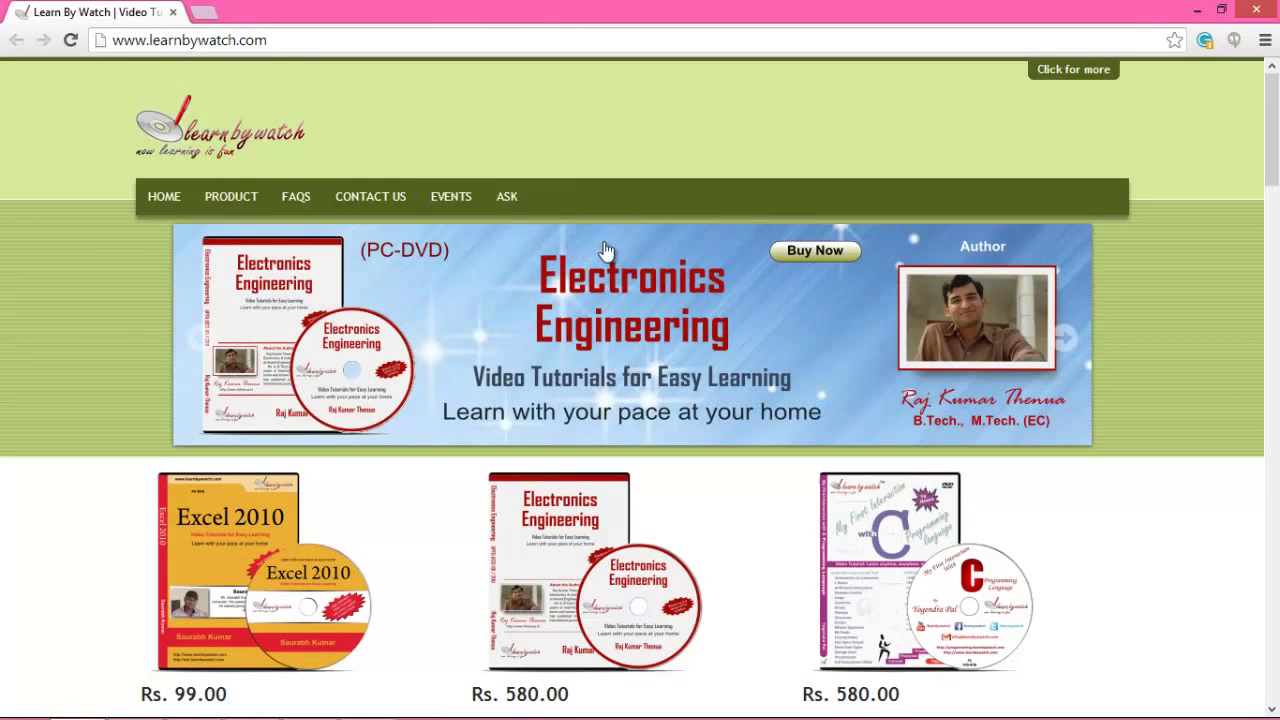
pyautogui.click(1256, 12)
pyautogui.click(326, 428)
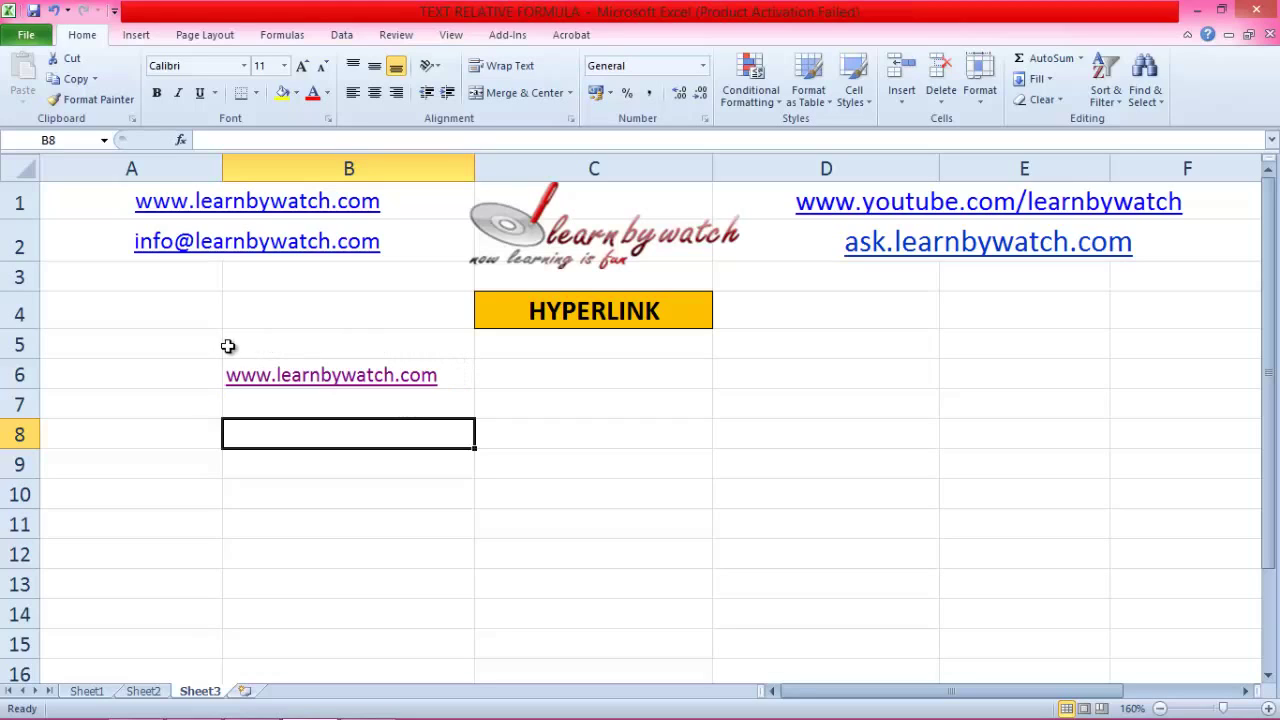
# Step: Show the Insert ribbon commands, then bring up and dismiss cell C6's shortcut menu
pyautogui.click(271, 412)
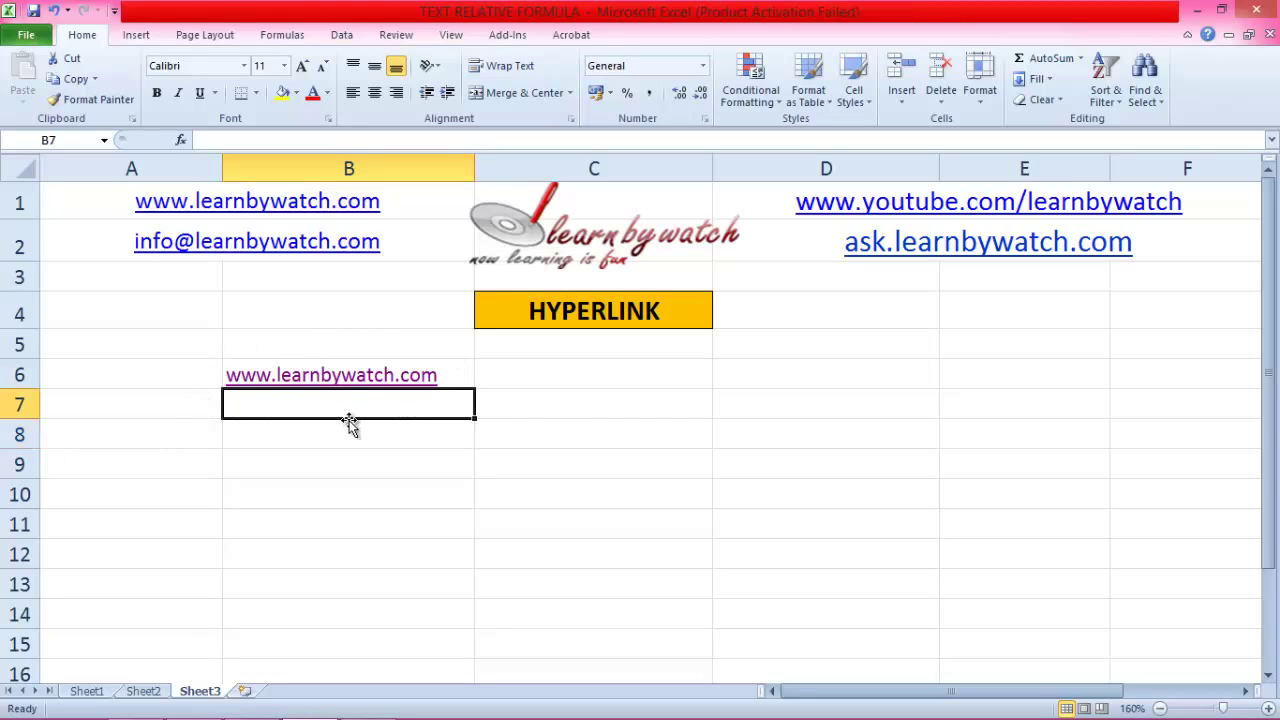
pyautogui.click(583, 383)
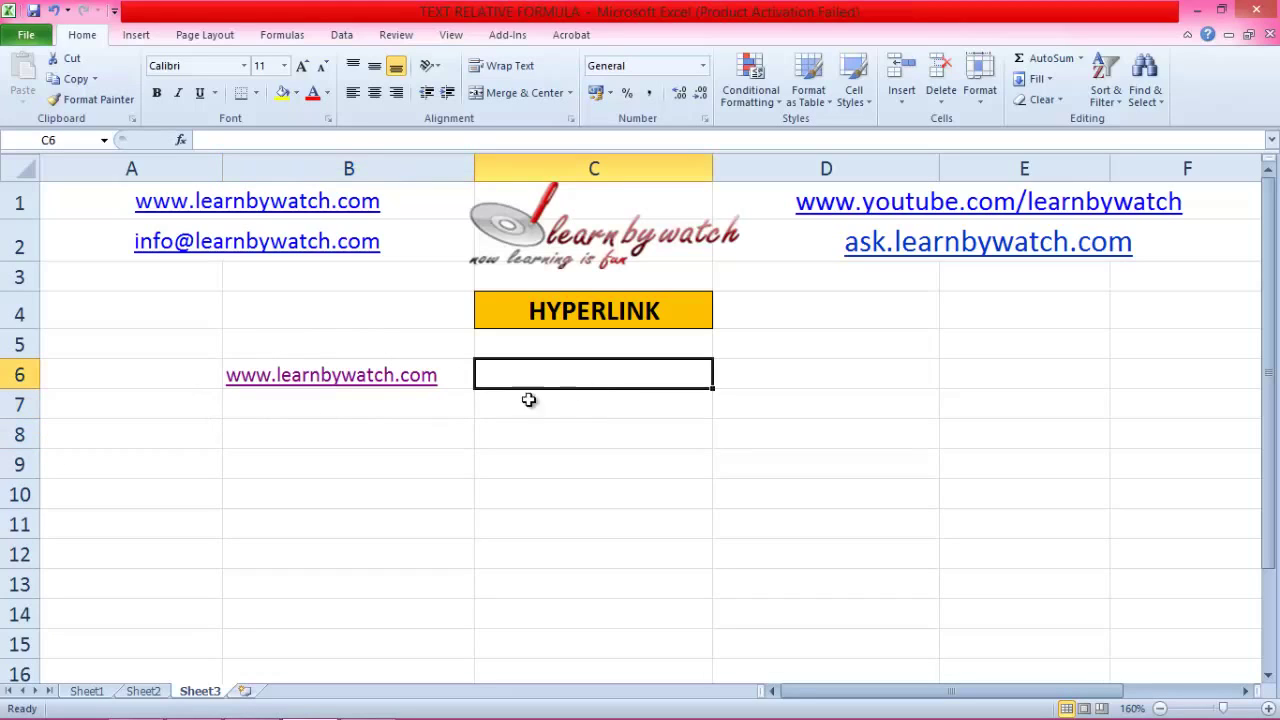
pyautogui.click(305, 432)
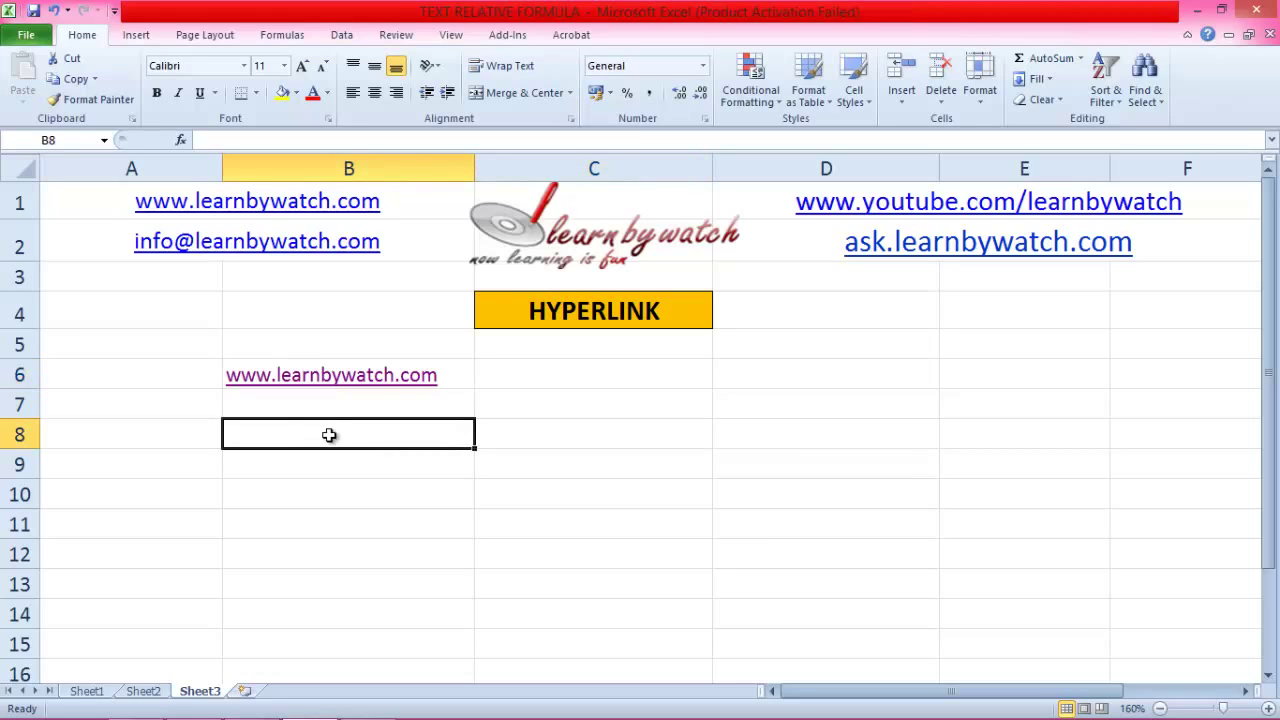
pyautogui.click(133, 34)
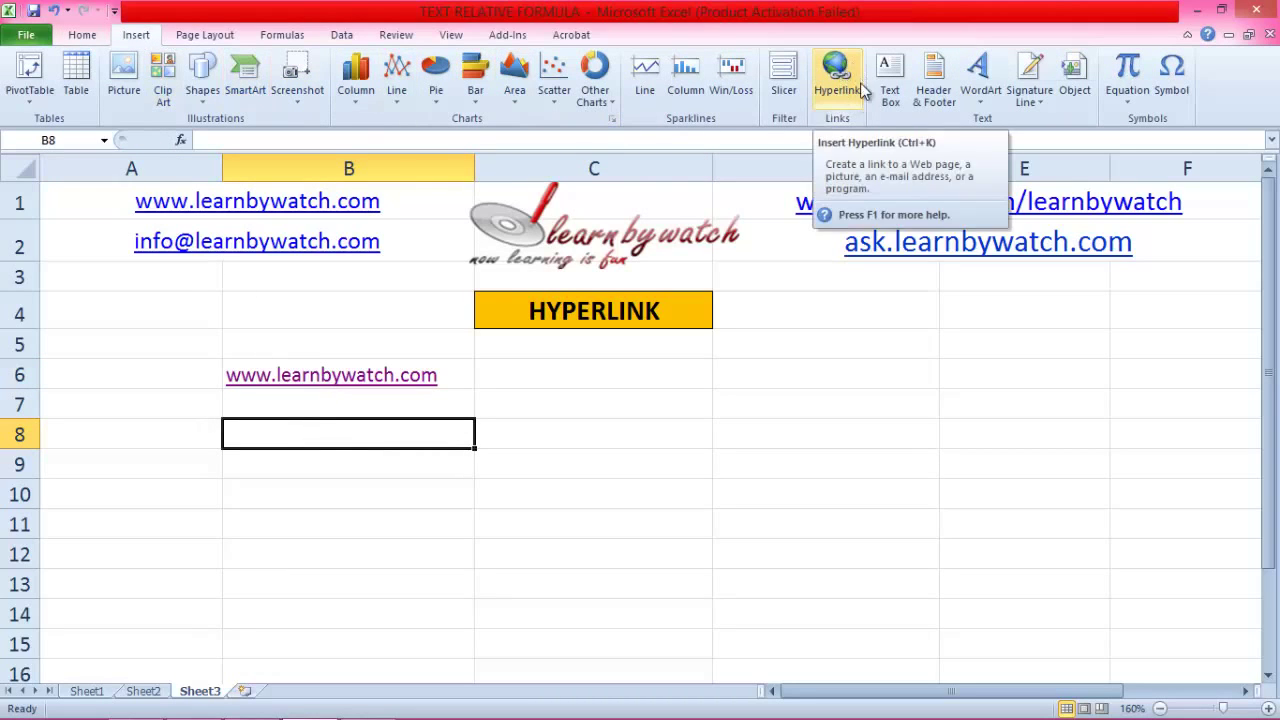
pyautogui.click(654, 380)
pyautogui.rightClick(654, 380)
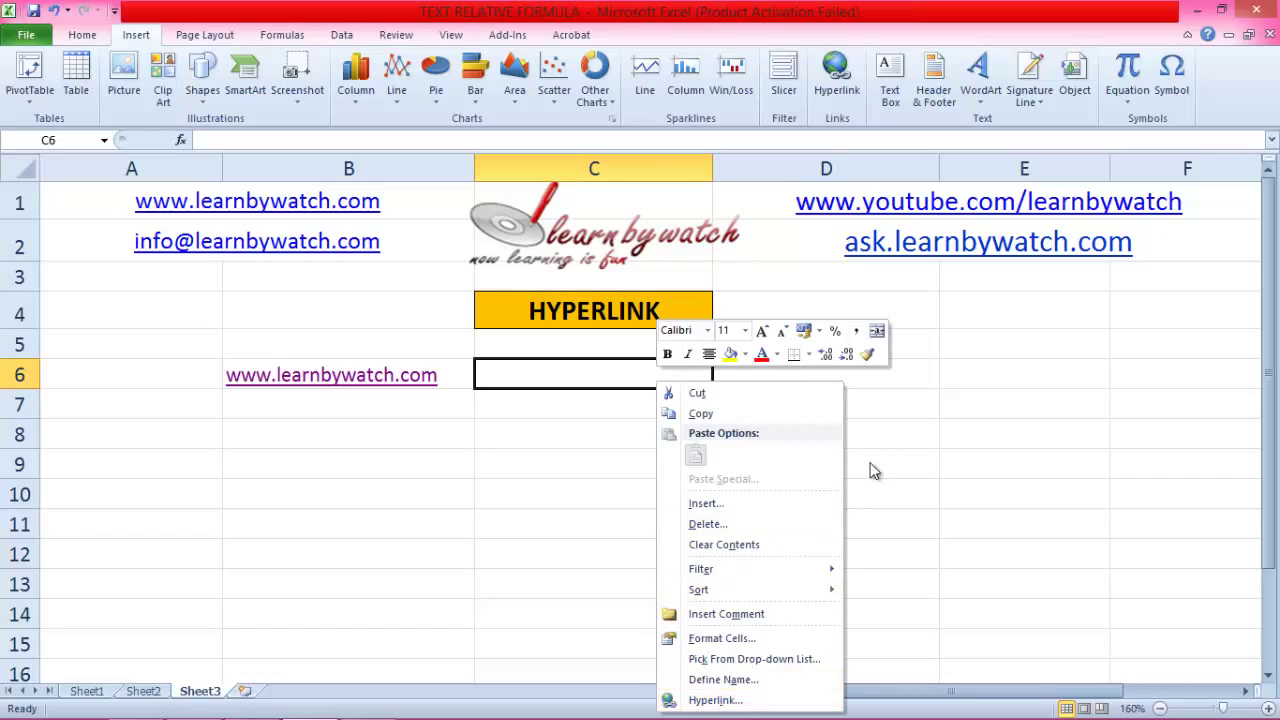
pyautogui.press('Escape')
pyautogui.click(836, 90)
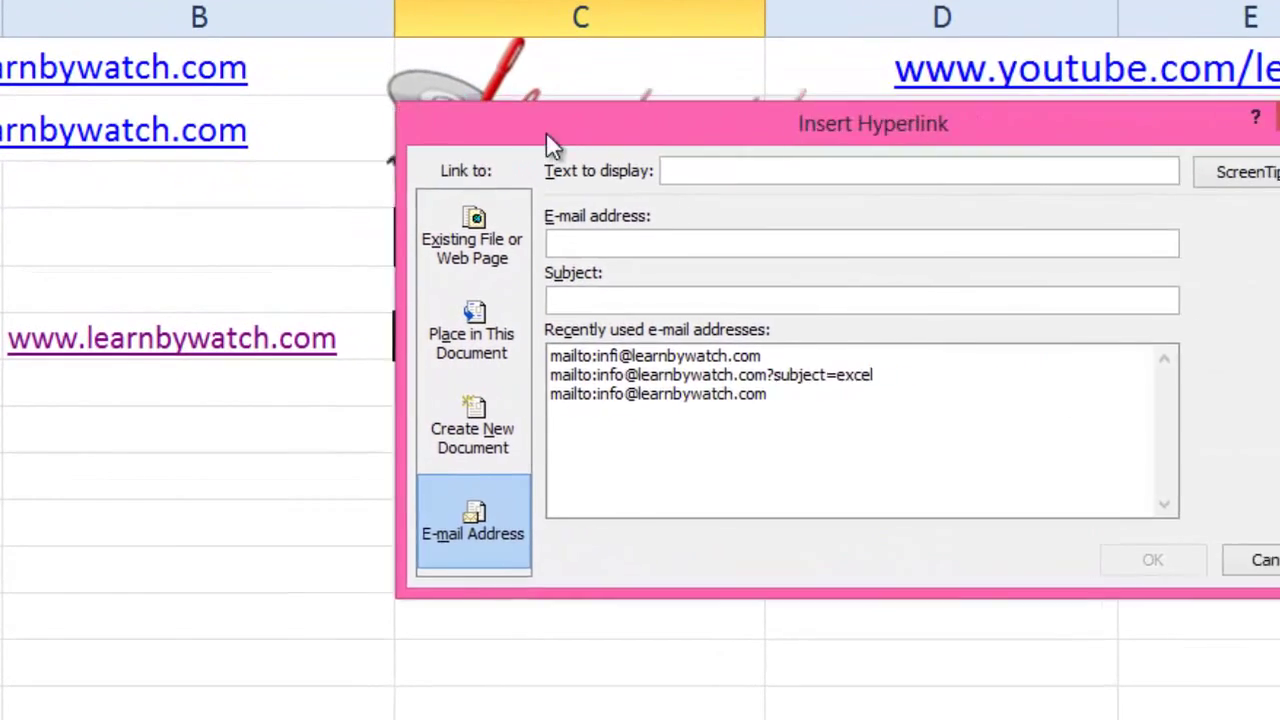
pyautogui.moveTo(546, 132); pyautogui.dragTo(433, 108)
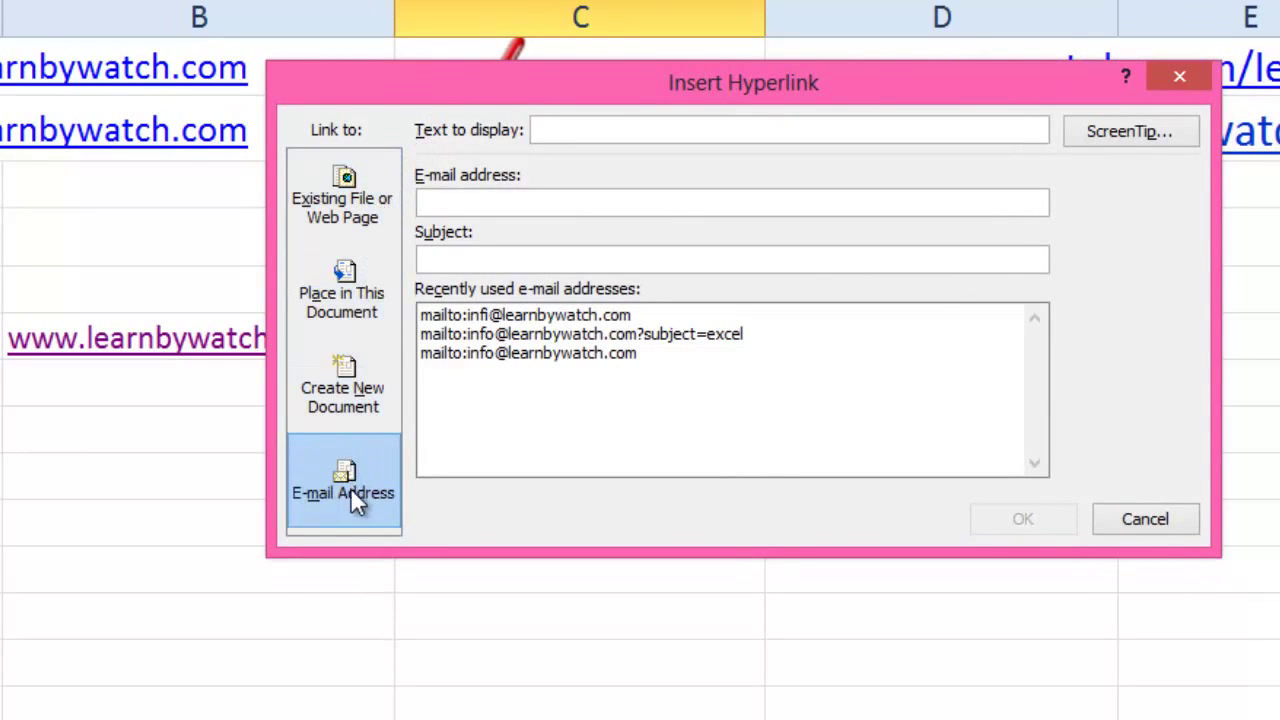
pyautogui.click(374, 219)
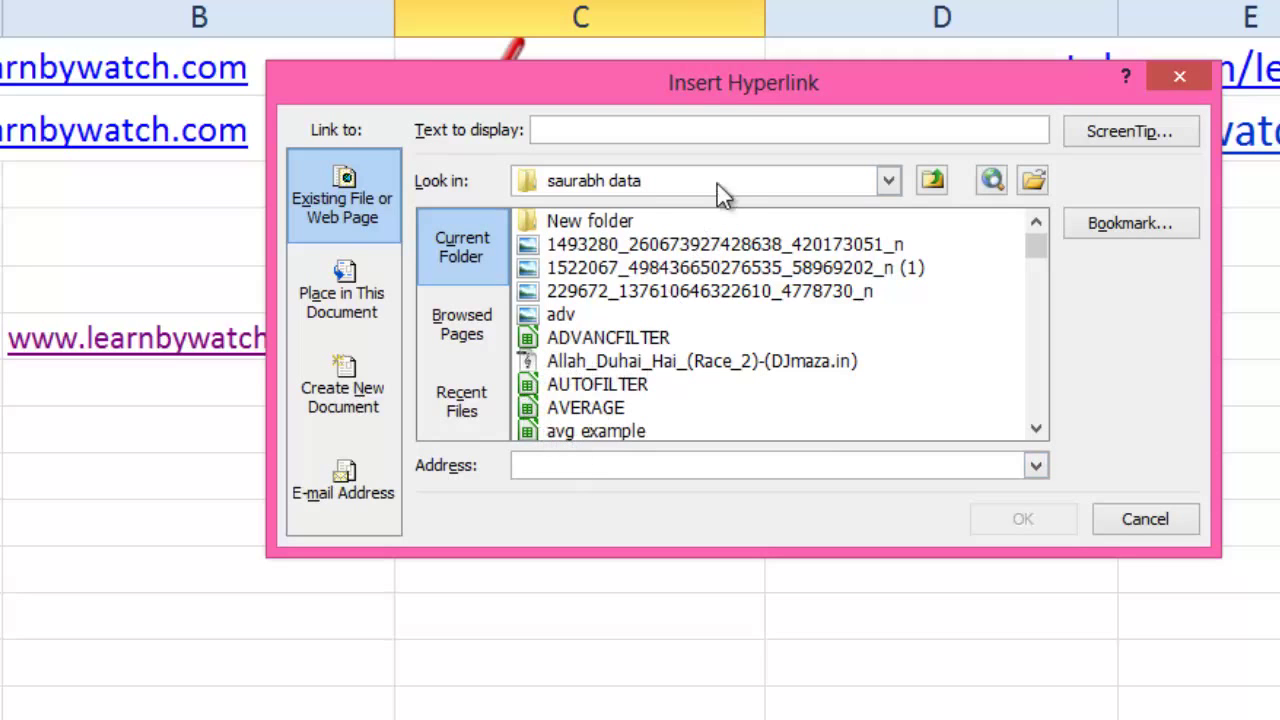
pyautogui.moveTo(722, 92); pyautogui.dragTo(853, 63)
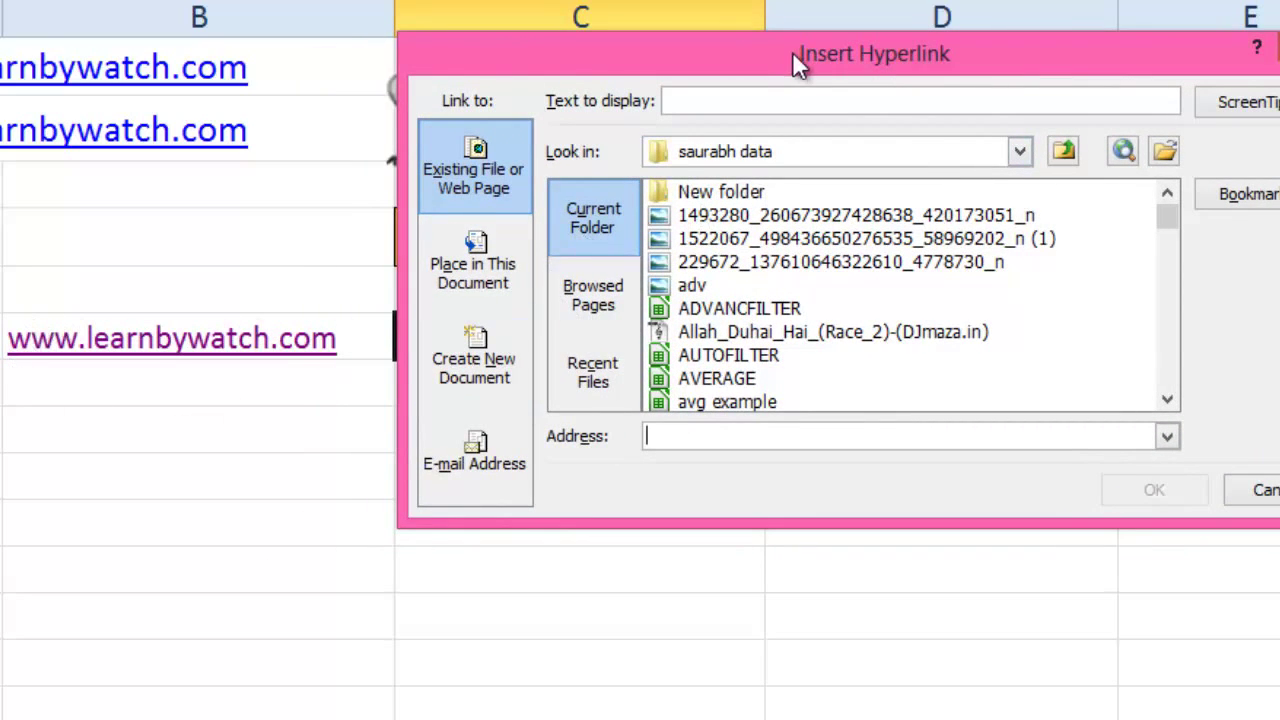
pyautogui.moveTo(779, 57); pyautogui.dragTo(698, 75)
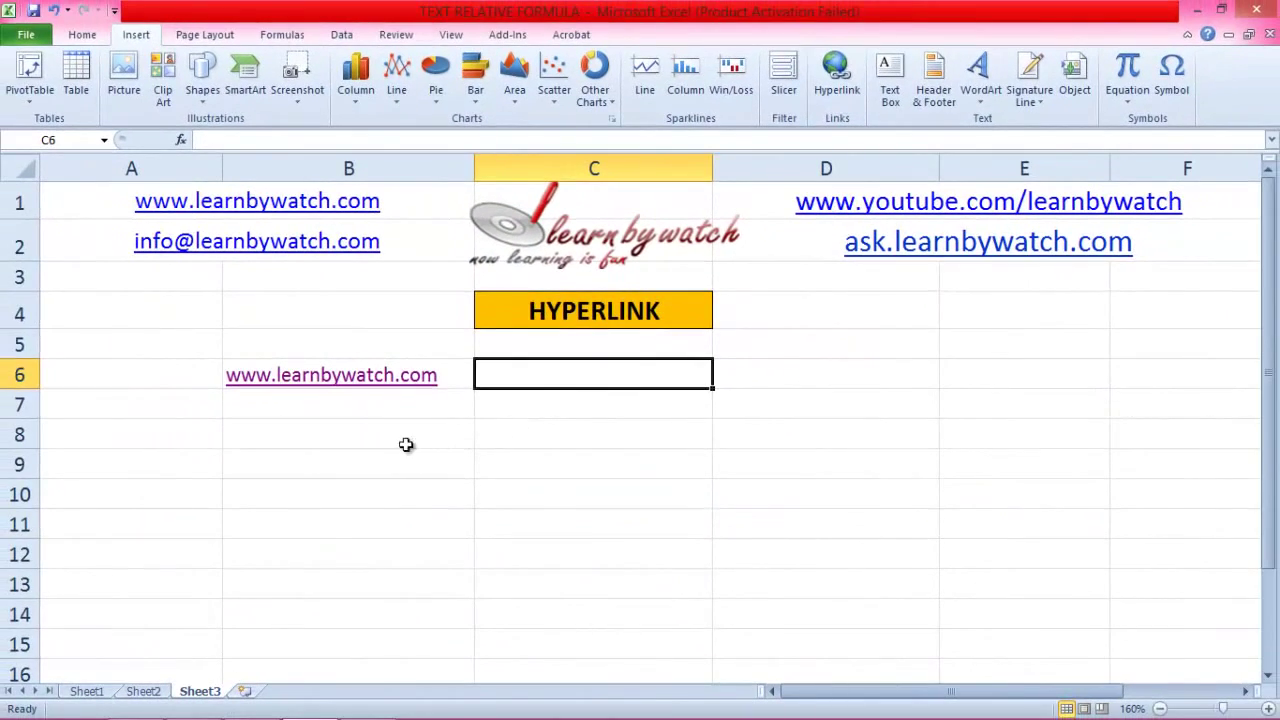
# Step: Enter the label 'Excel file' in cell B8
pyautogui.click(341, 437)
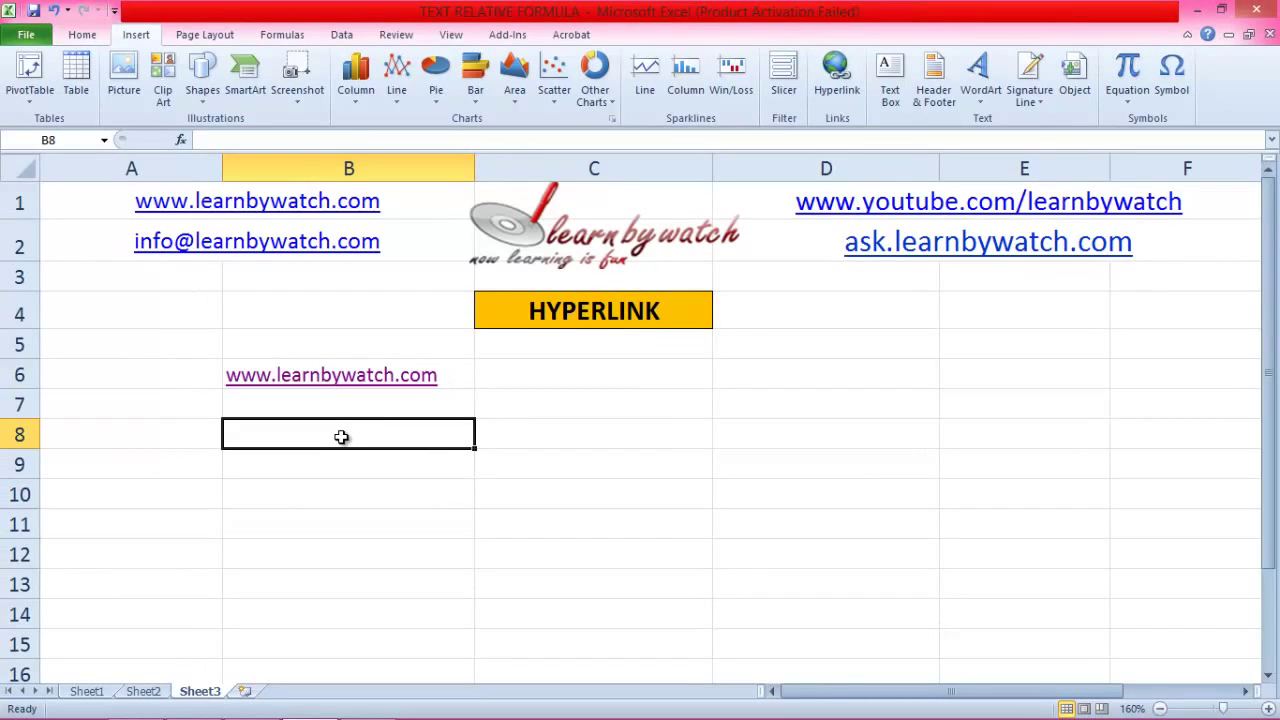
pyautogui.write('Exc')
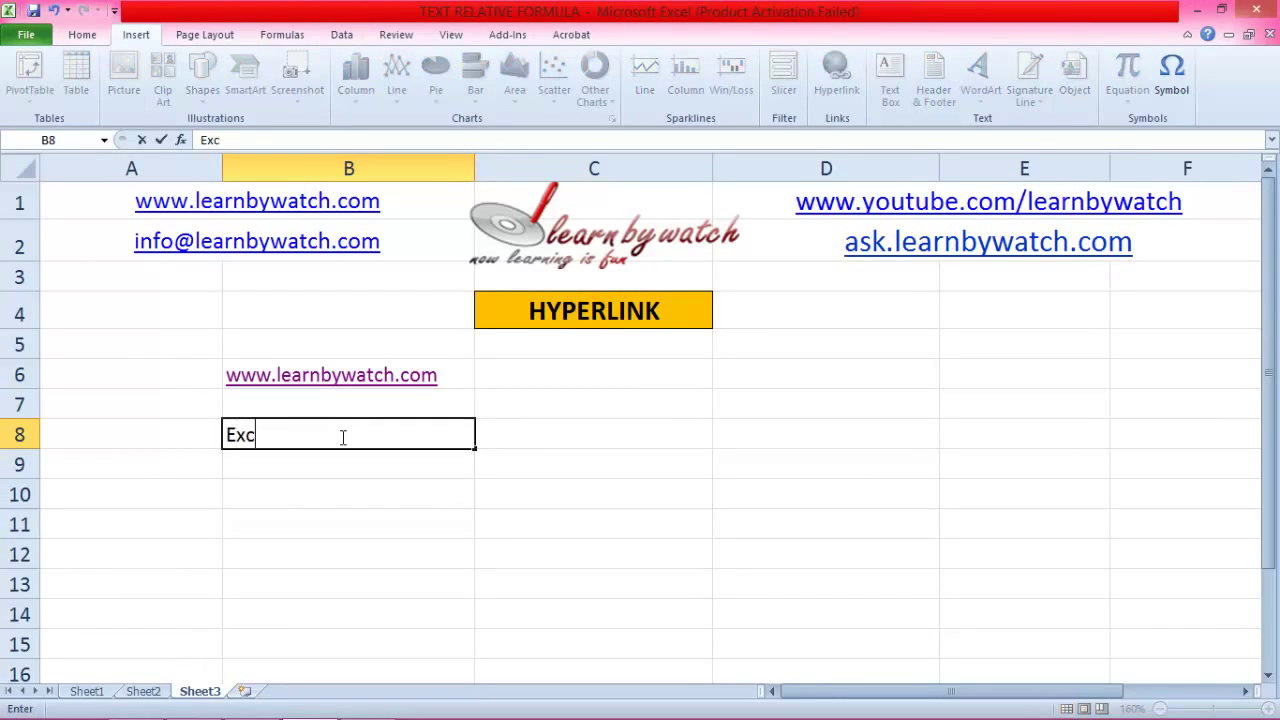
pyautogui.write('el file')
pyautogui.click(351, 486)
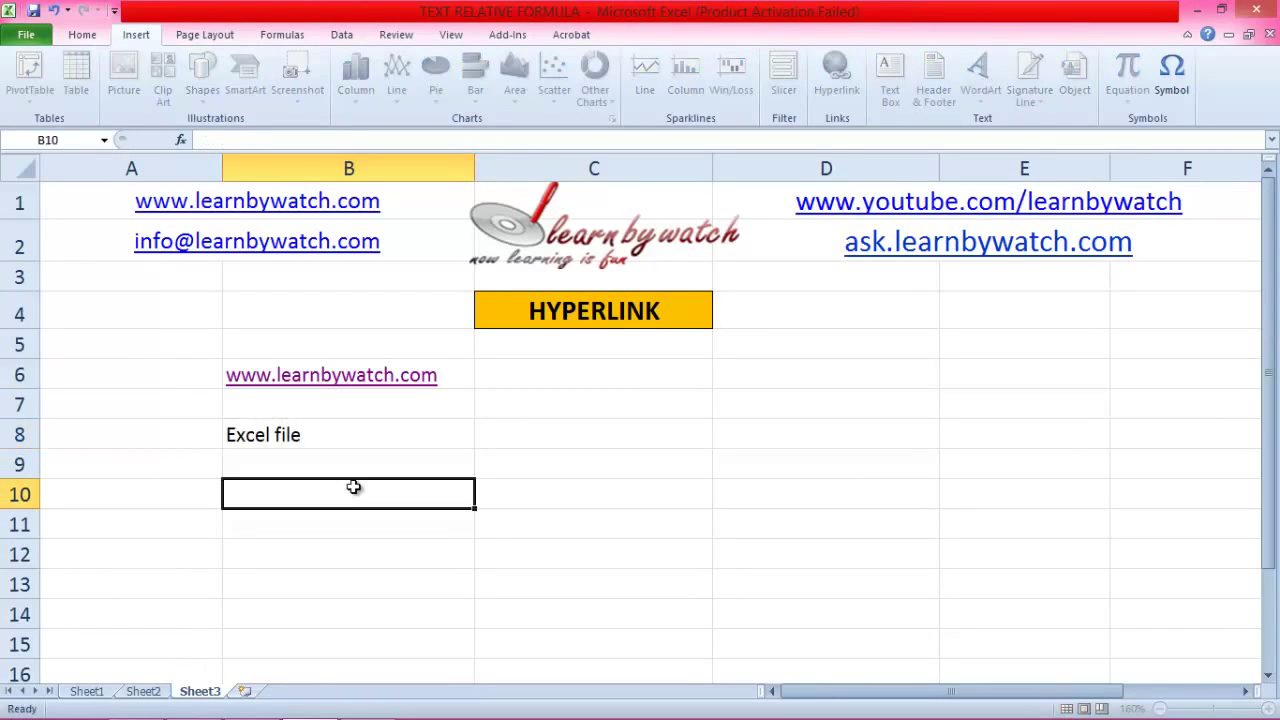
# Step: Link B8 to the workbook HLOOKUP.xlsx as an existing file
pyautogui.click(308, 435)
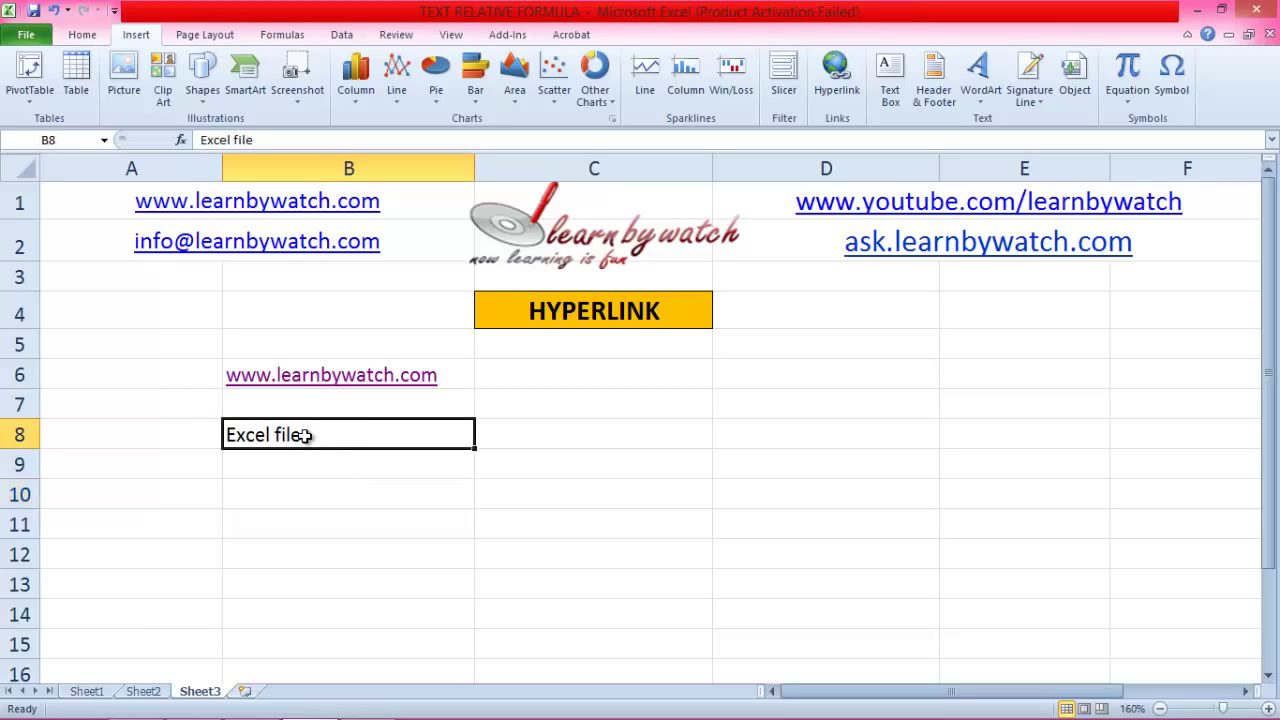
pyautogui.click(845, 88)
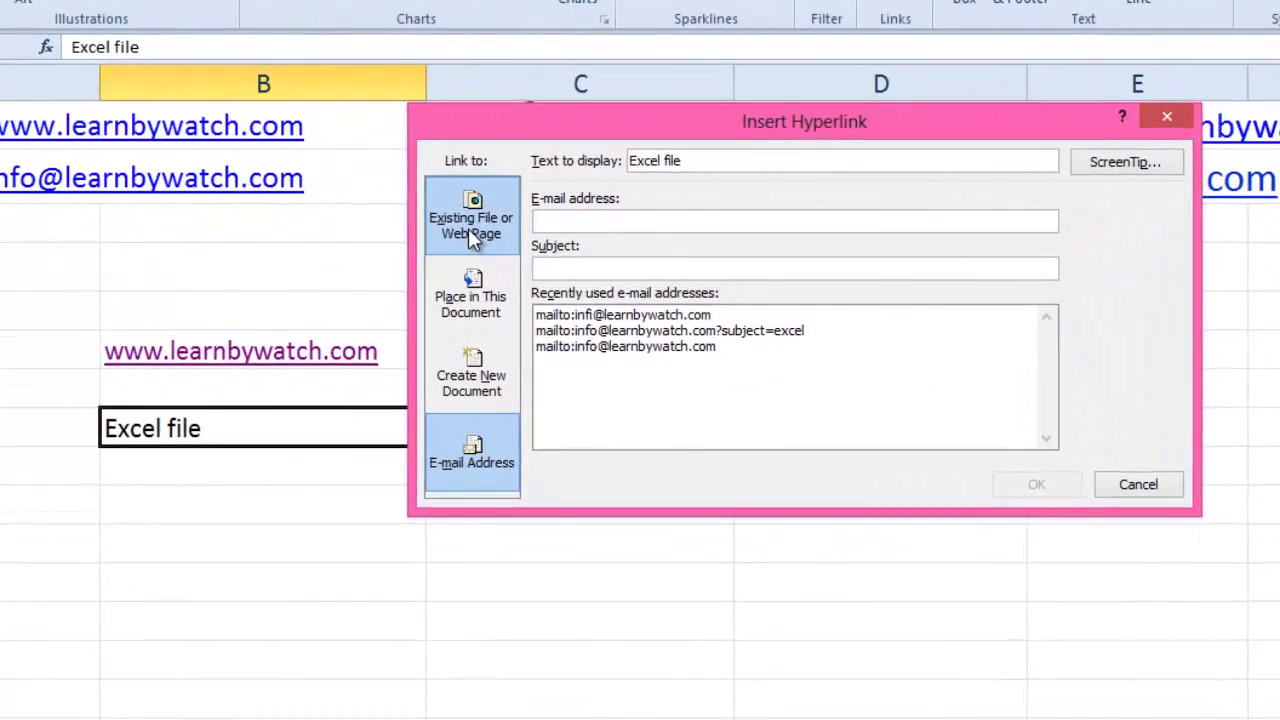
pyautogui.click(476, 283)
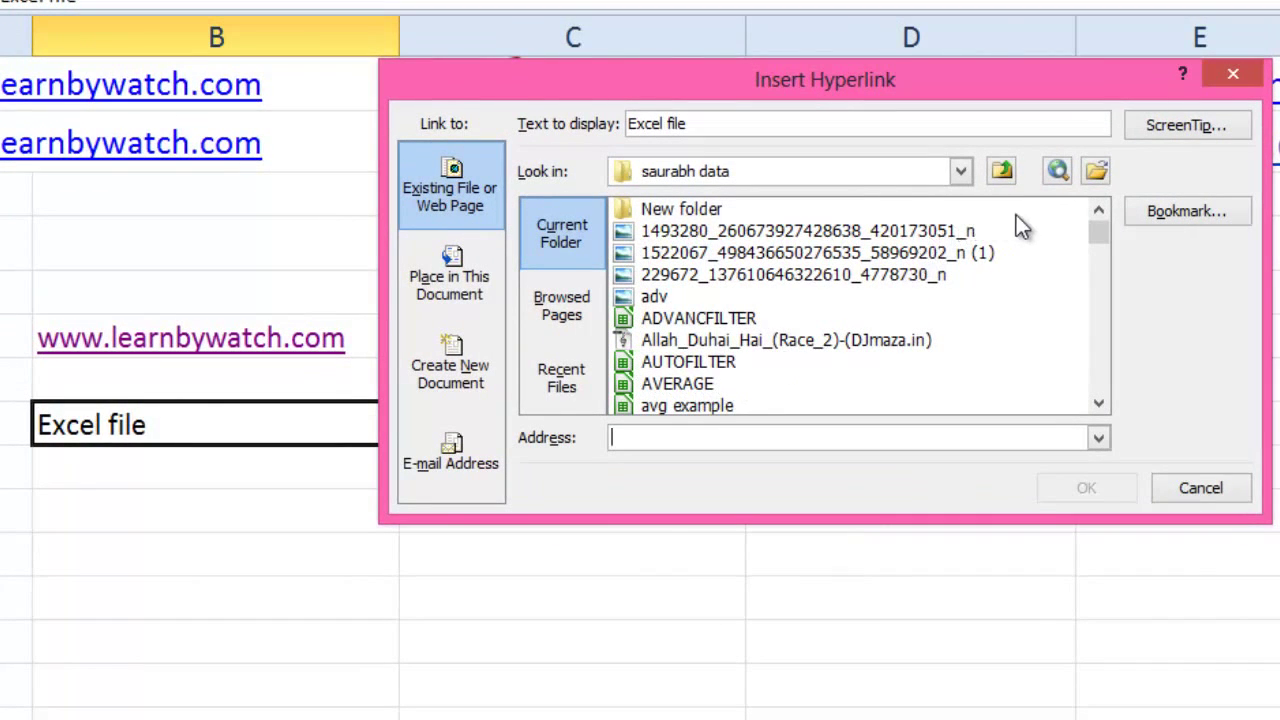
pyautogui.click(960, 171)
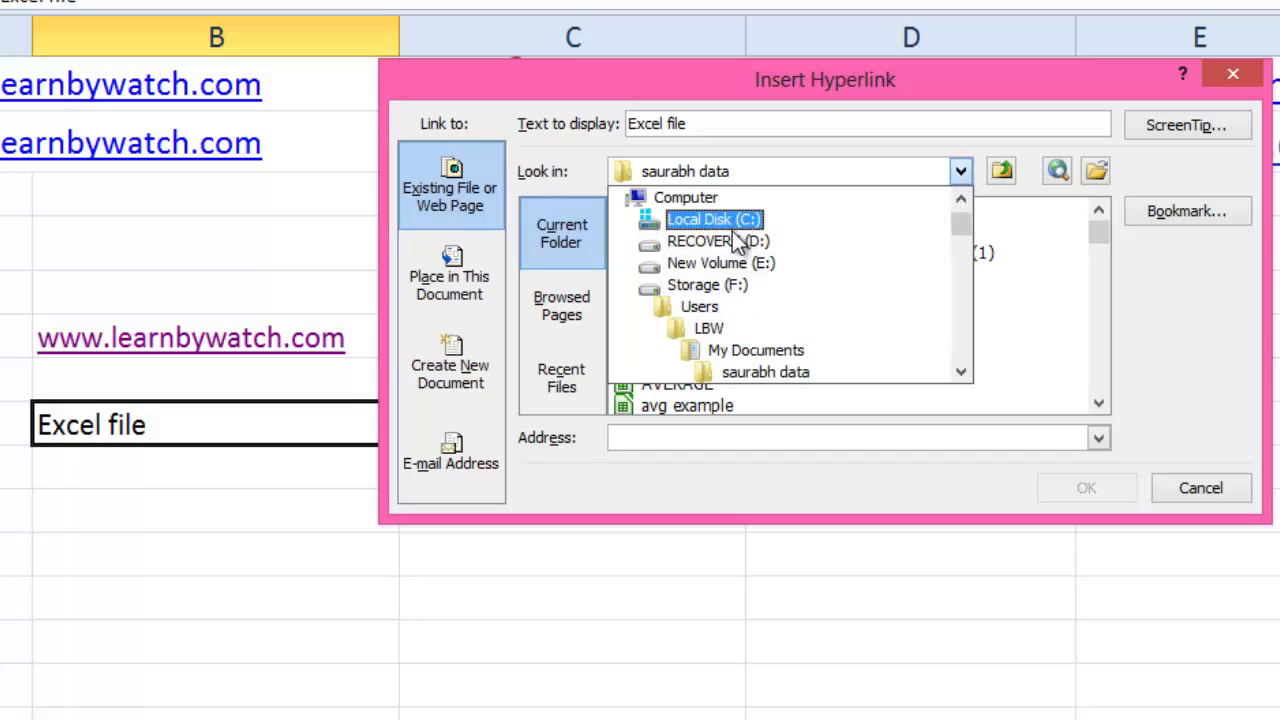
pyautogui.click(960, 175)
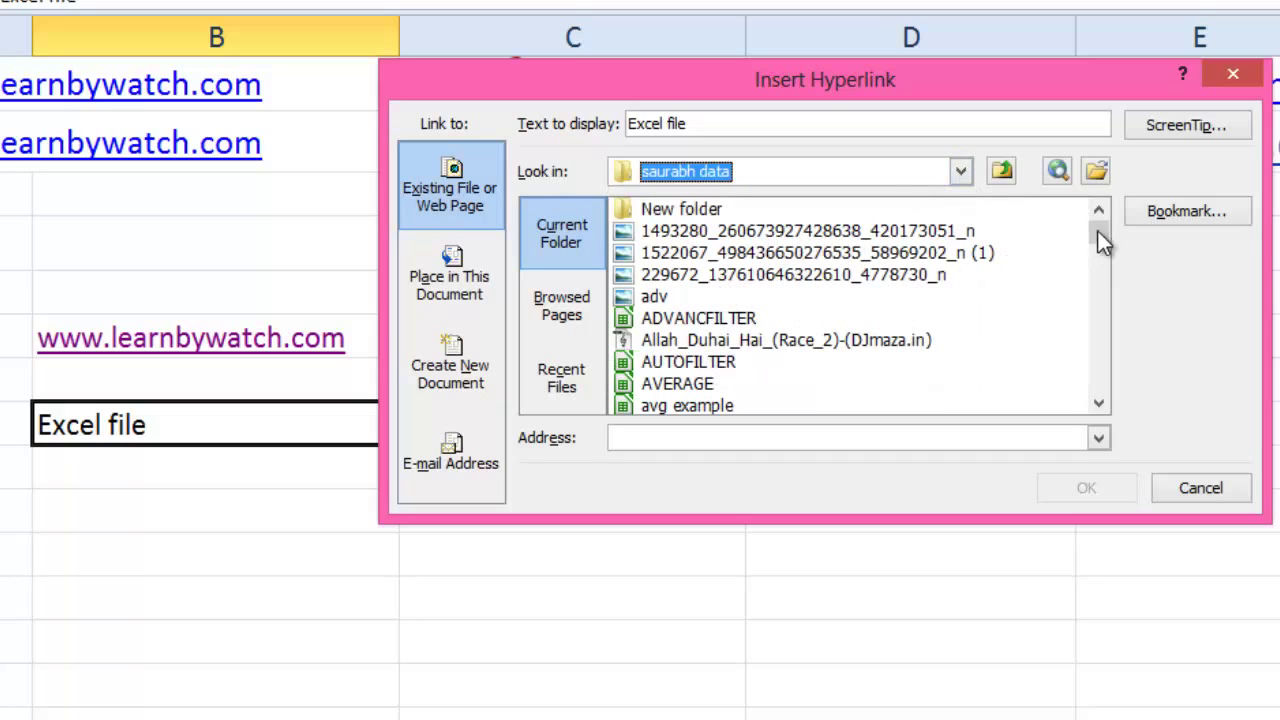
pyautogui.moveTo(1099, 233); pyautogui.dragTo(1103, 283)
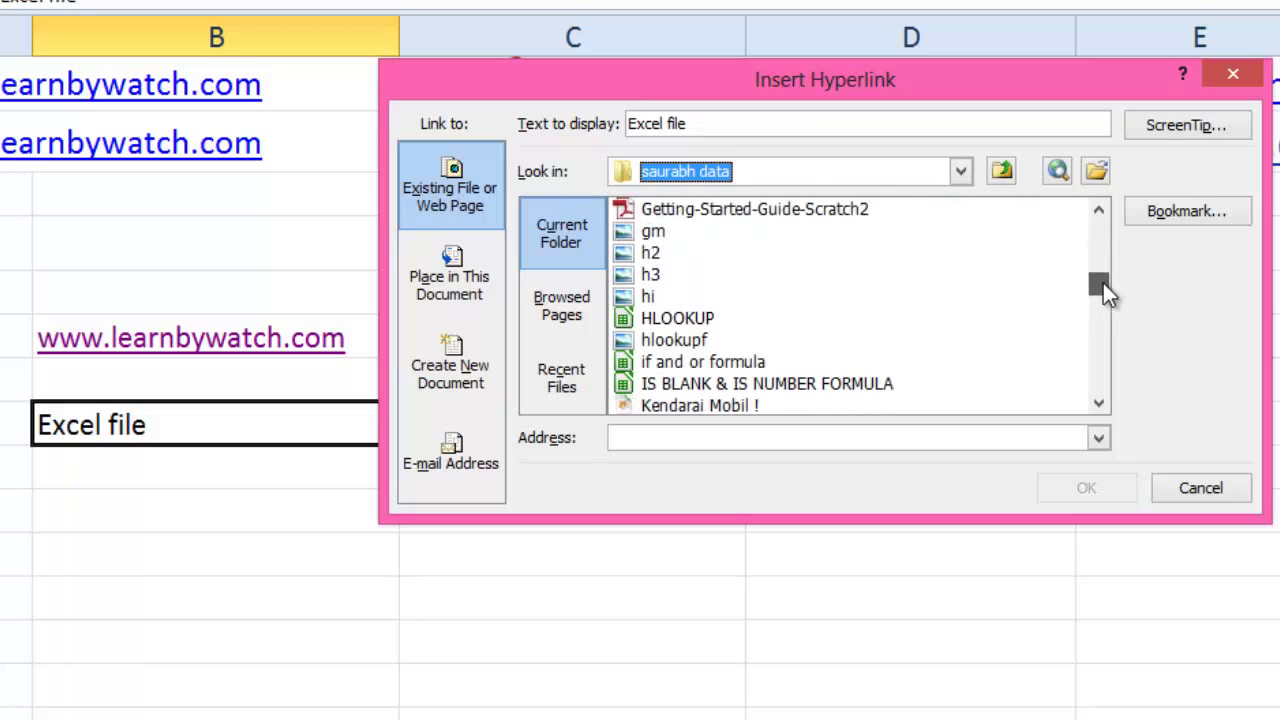
pyautogui.click(665, 319)
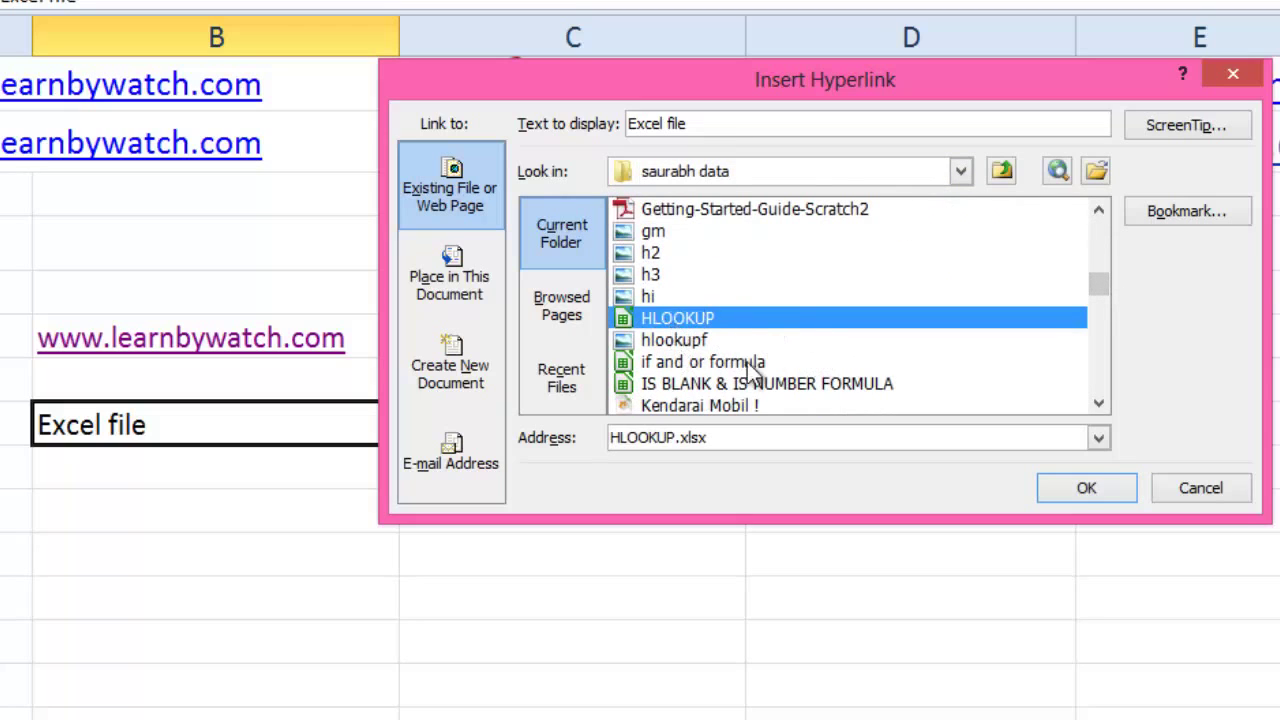
pyautogui.click(1073, 492)
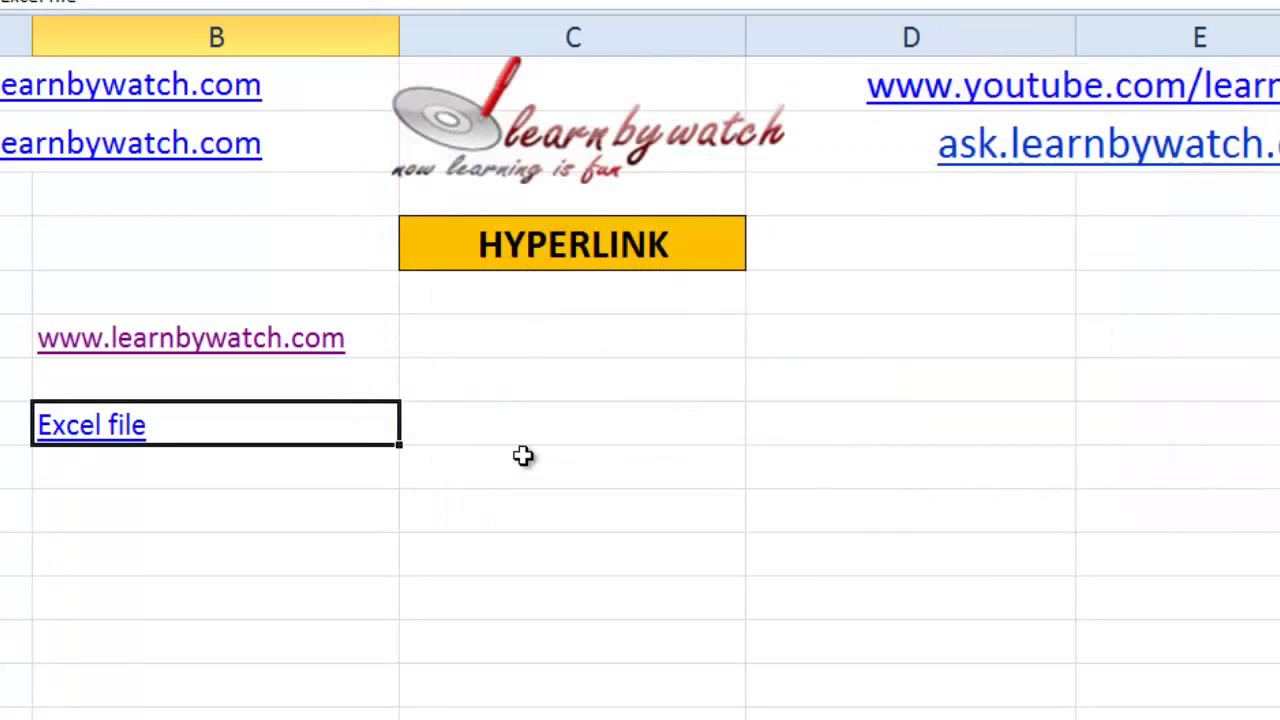
pyautogui.click(345, 497)
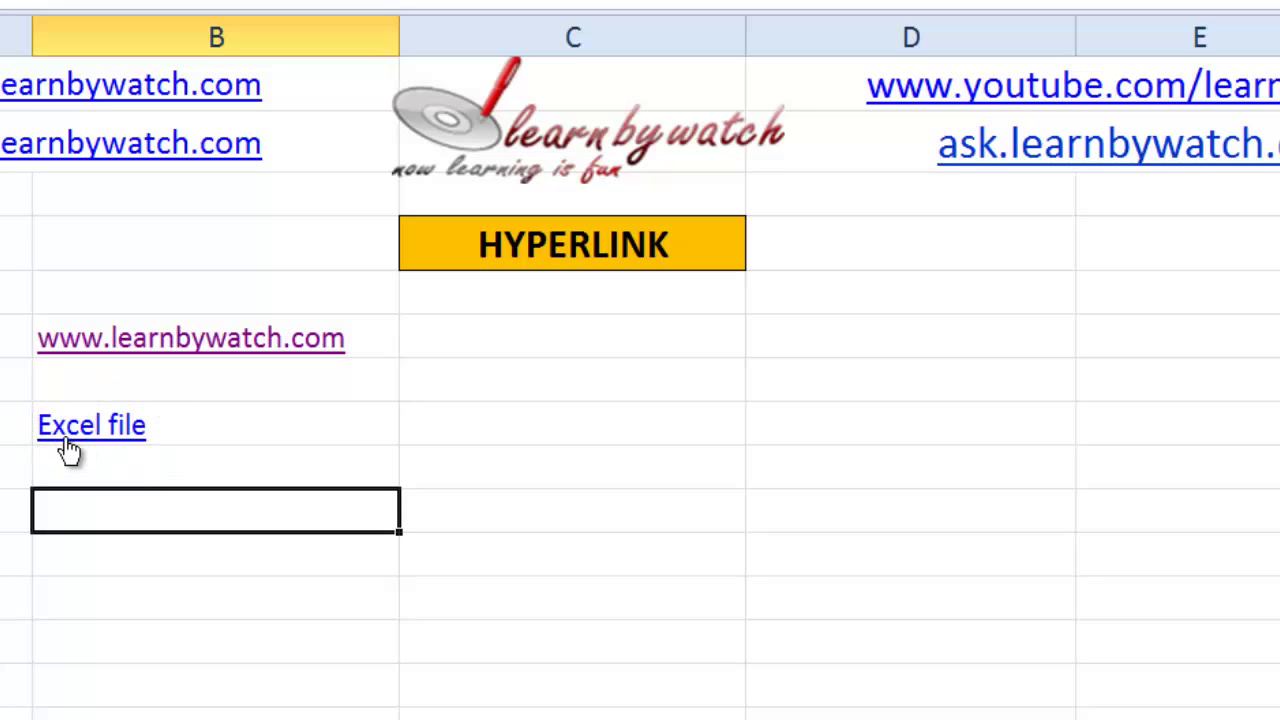
pyautogui.moveTo(69, 451)
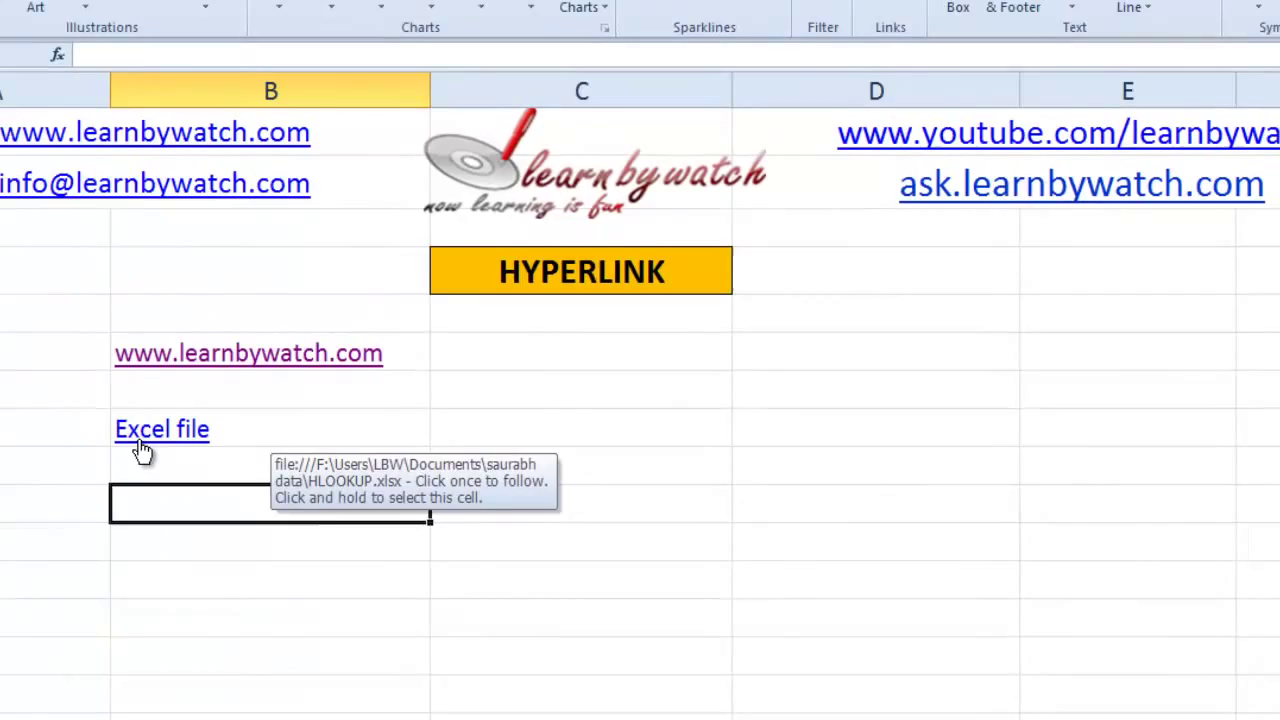
pyautogui.click(67, 442)
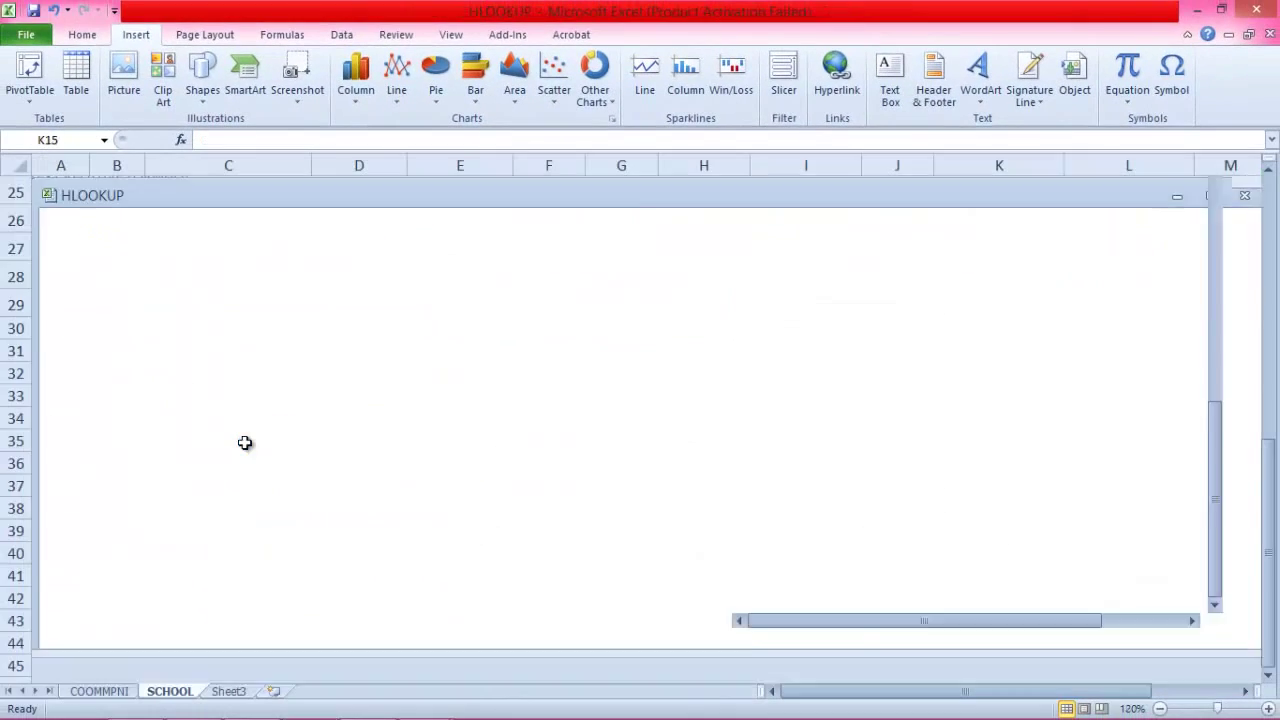
pyautogui.scroll(3, 583, 420)
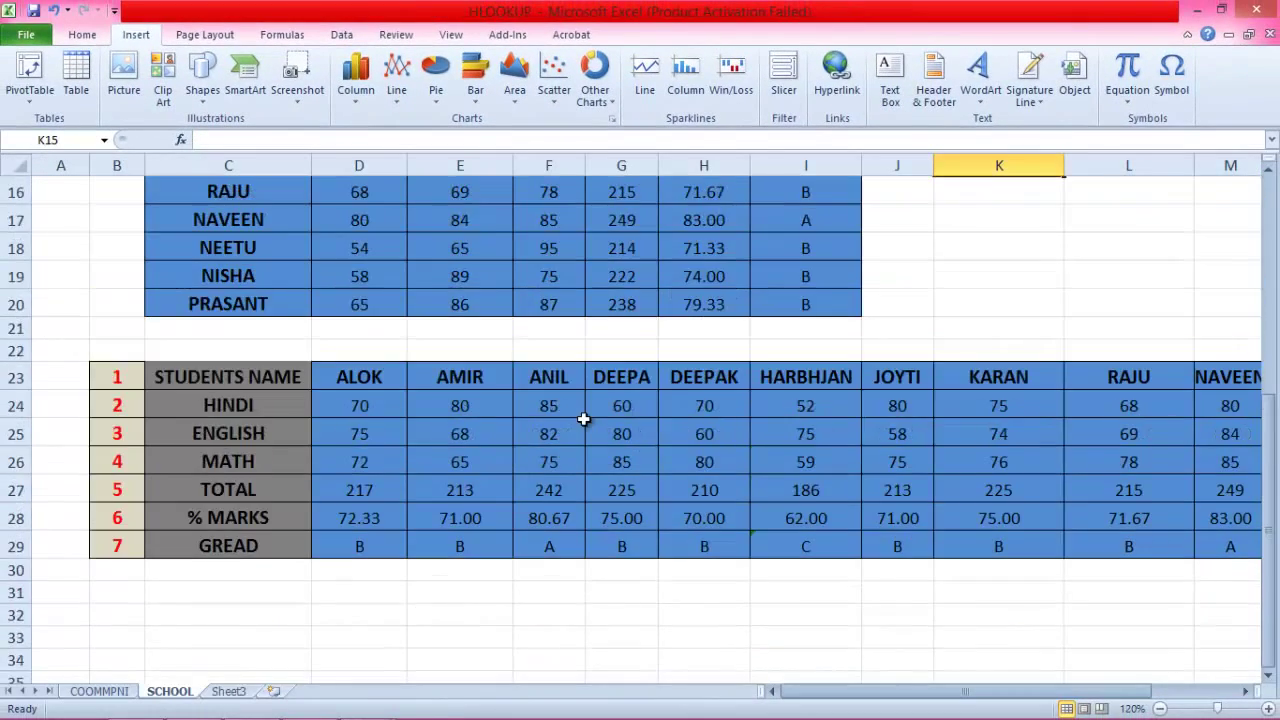
pyautogui.scroll(5, 583, 420)
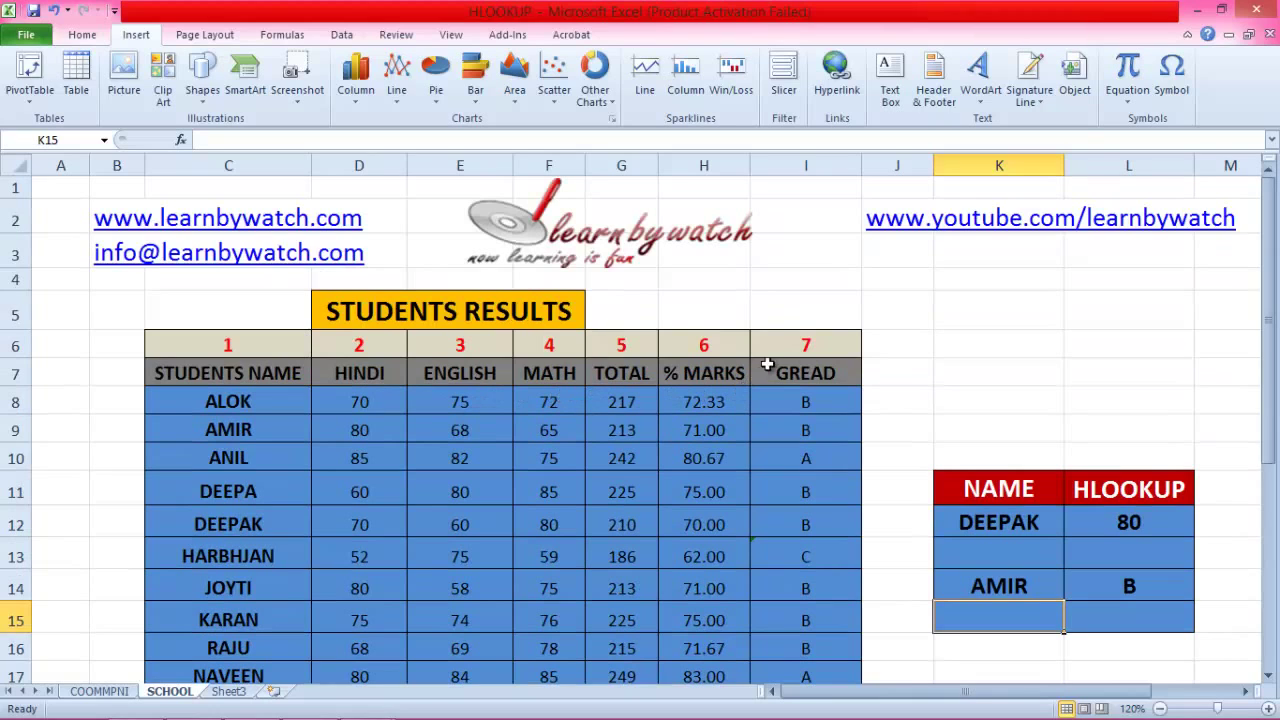
pyautogui.click(1256, 9)
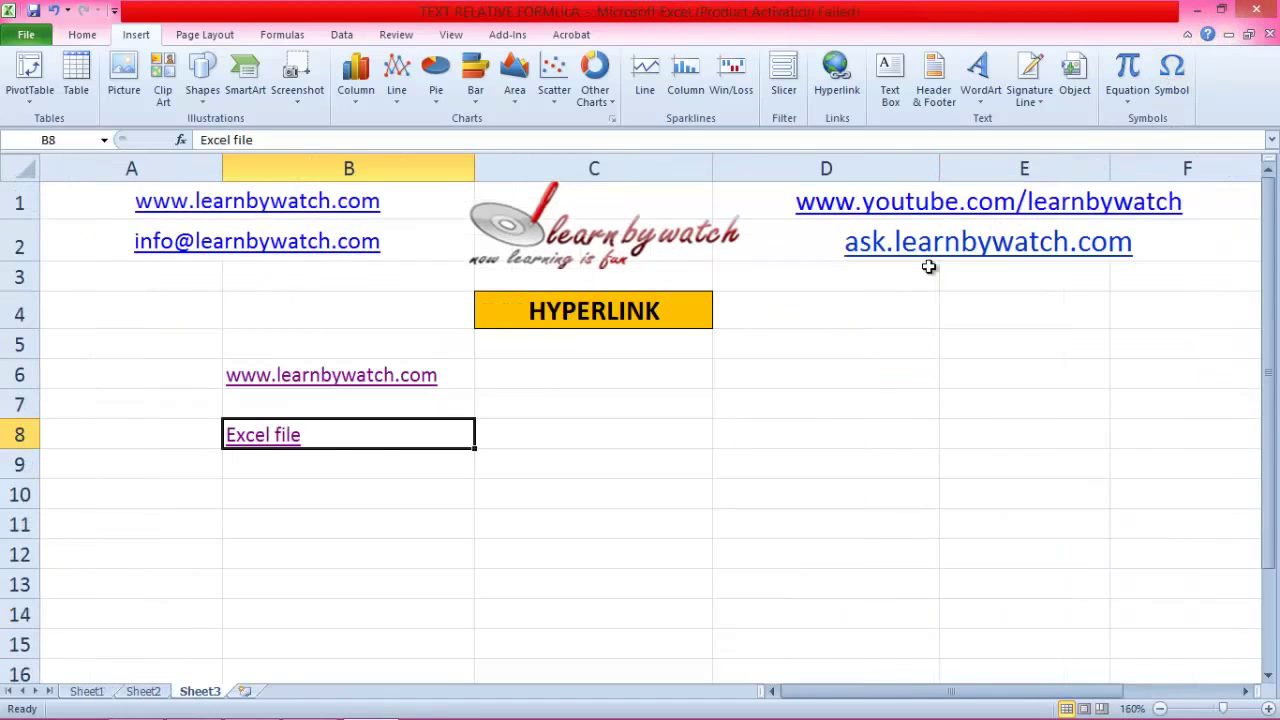
pyautogui.click(462, 486)
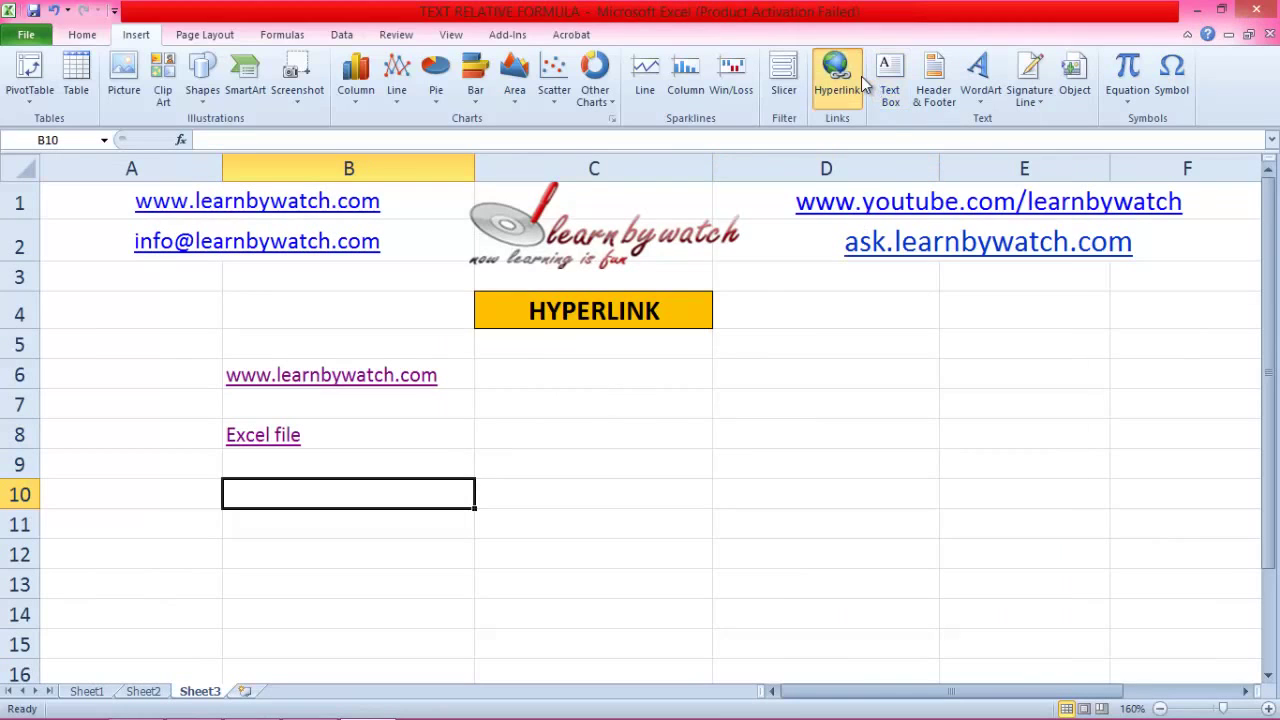
pyautogui.click(836, 74)
pyautogui.click(520, 355)
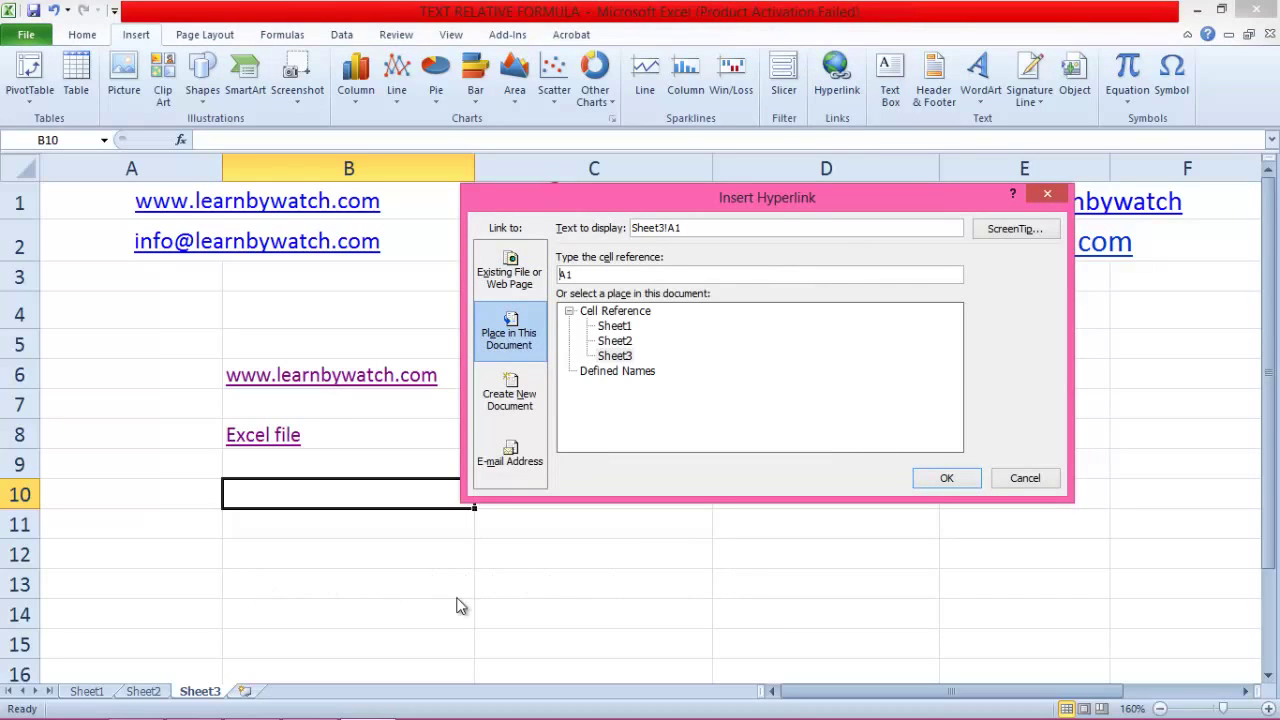
pyautogui.click(1045, 196)
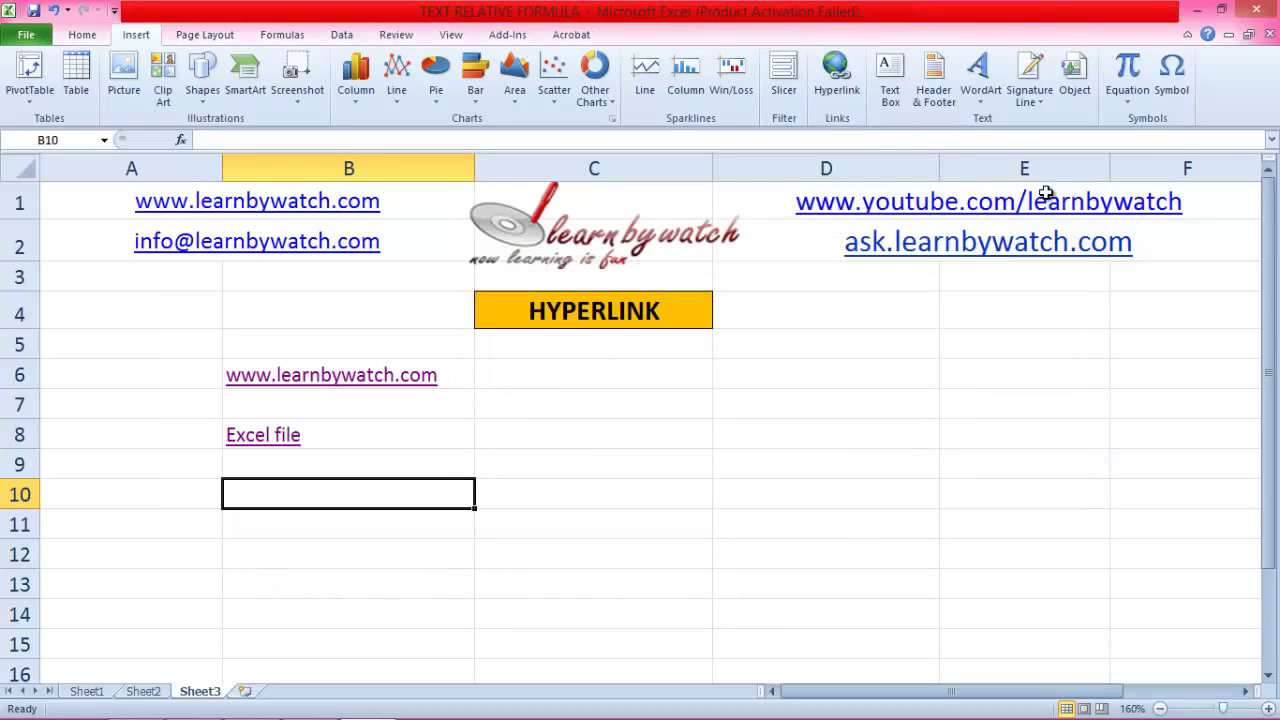
pyautogui.click(597, 410)
pyautogui.click(541, 378)
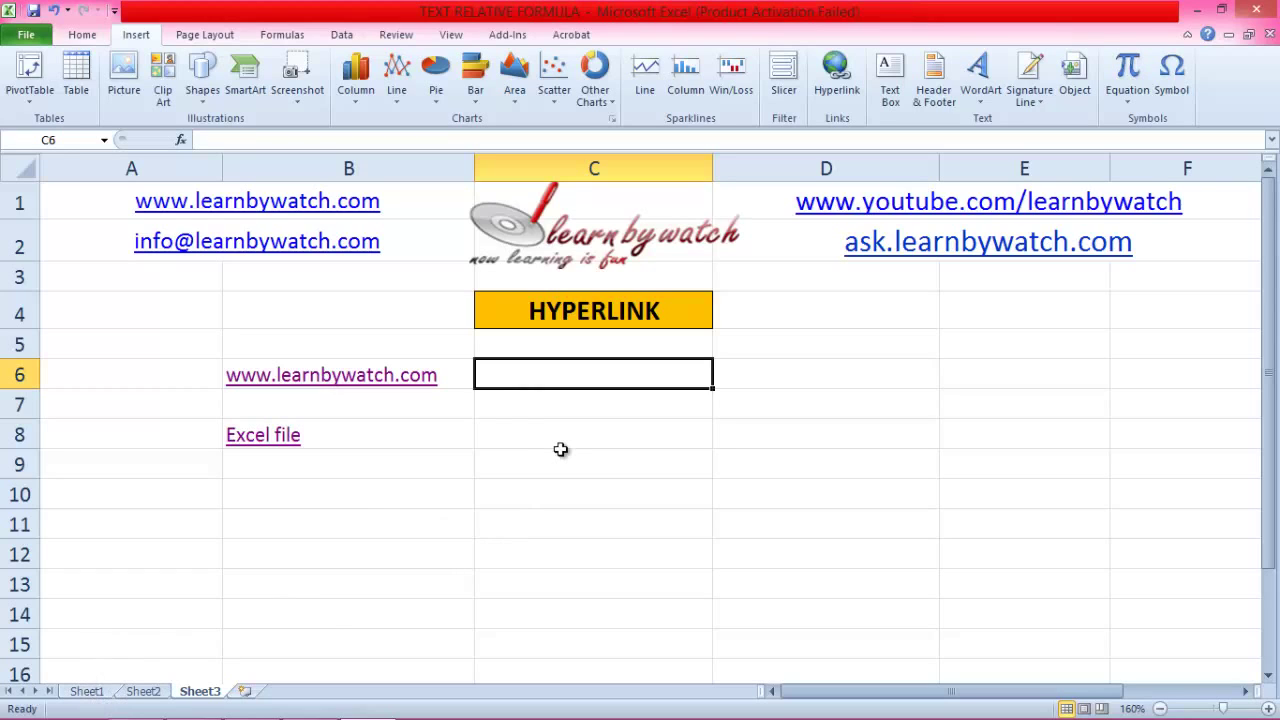
pyautogui.write('Sheet 1')
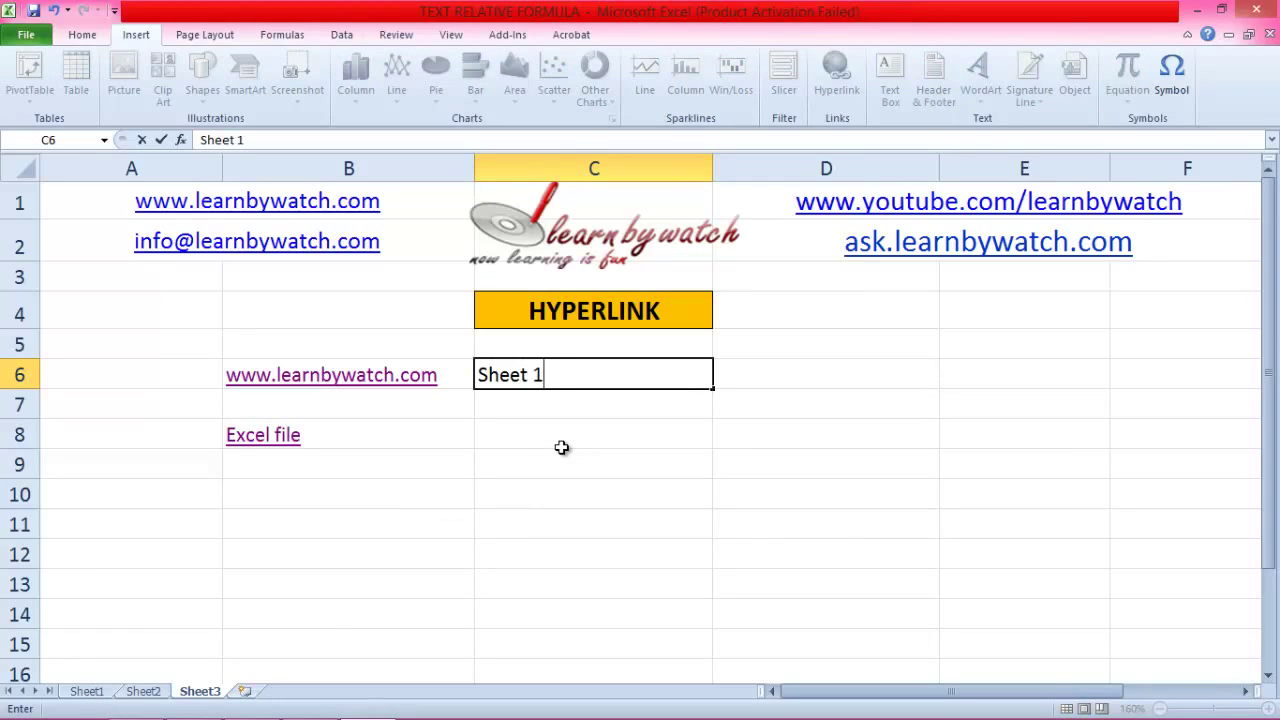
# Step: Link C6's 'Sheet 1' label to cell A1 of Sheet1 via Place in This Document
pyautogui.click(528, 437)
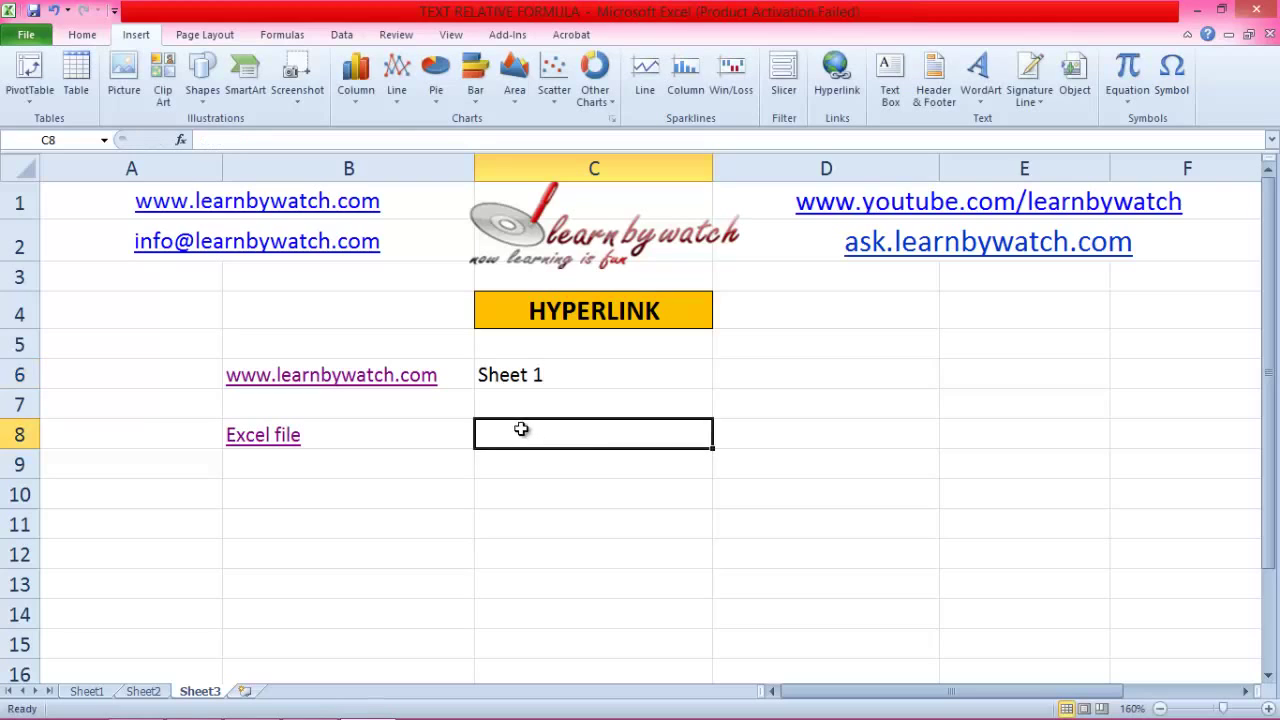
pyautogui.click(523, 375)
pyautogui.rightClick(544, 371)
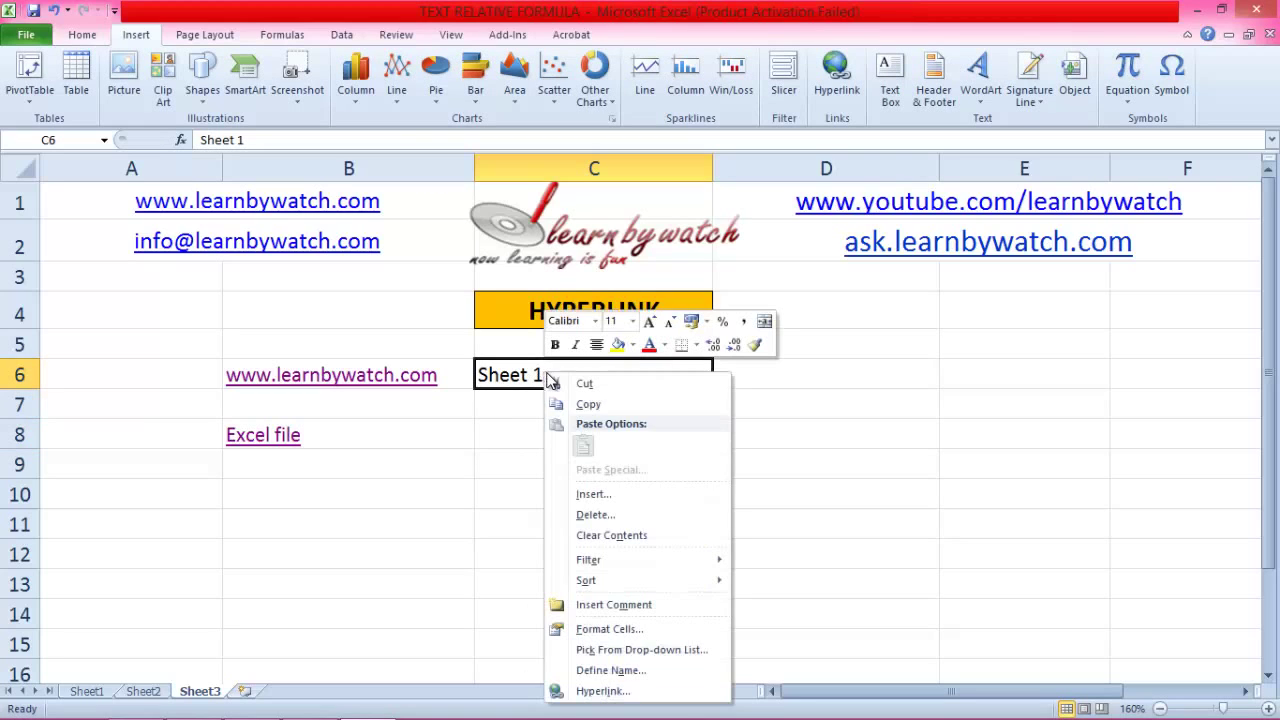
pyautogui.click(602, 690)
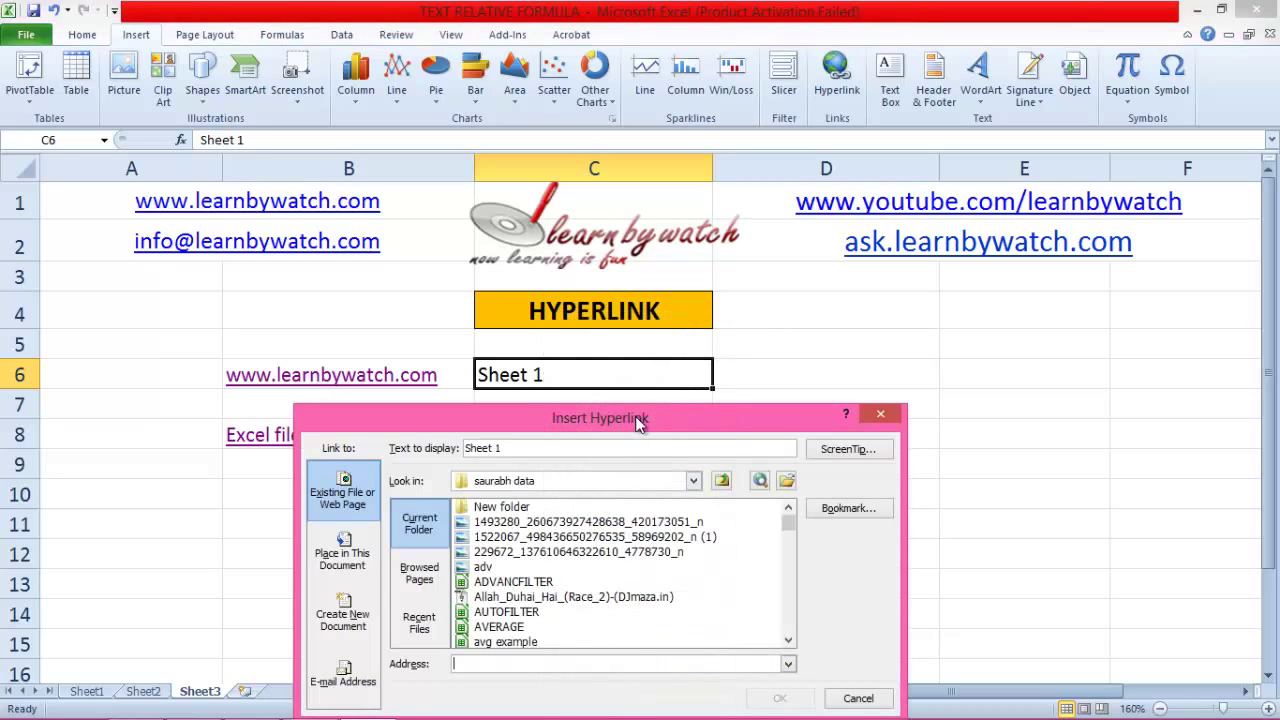
pyautogui.moveTo(638, 424); pyautogui.dragTo(729, 232)
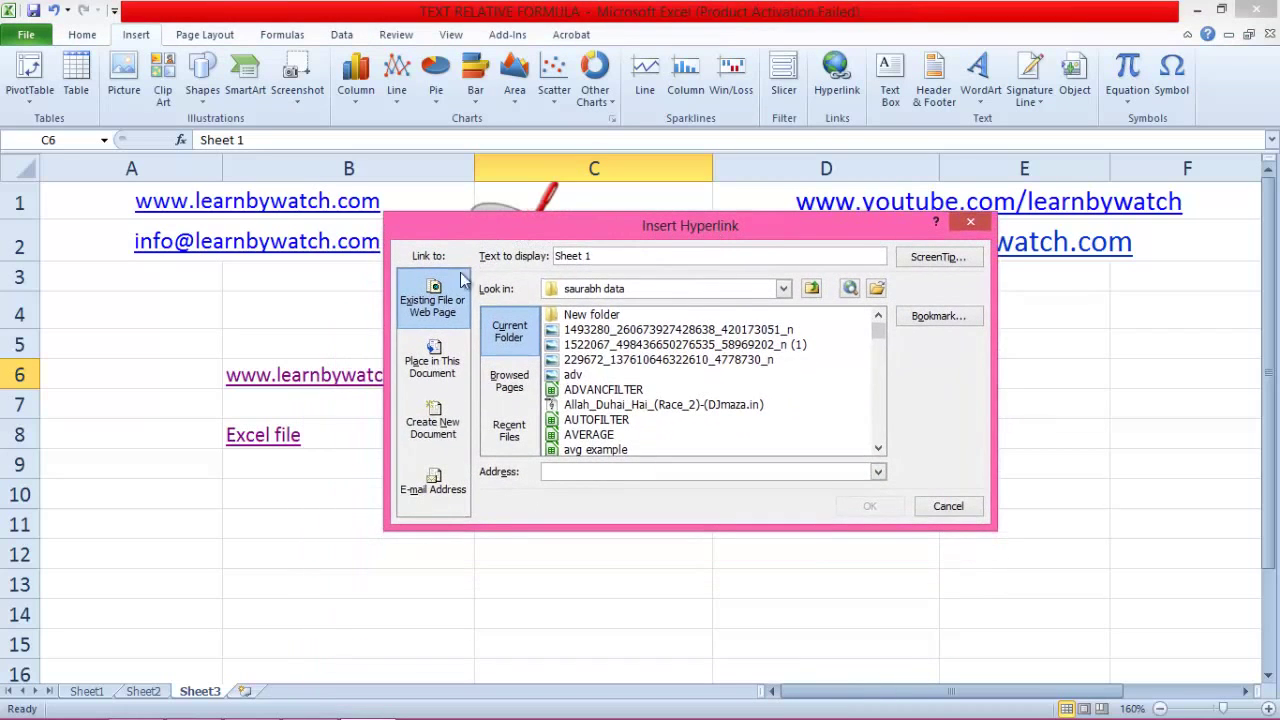
pyautogui.click(424, 375)
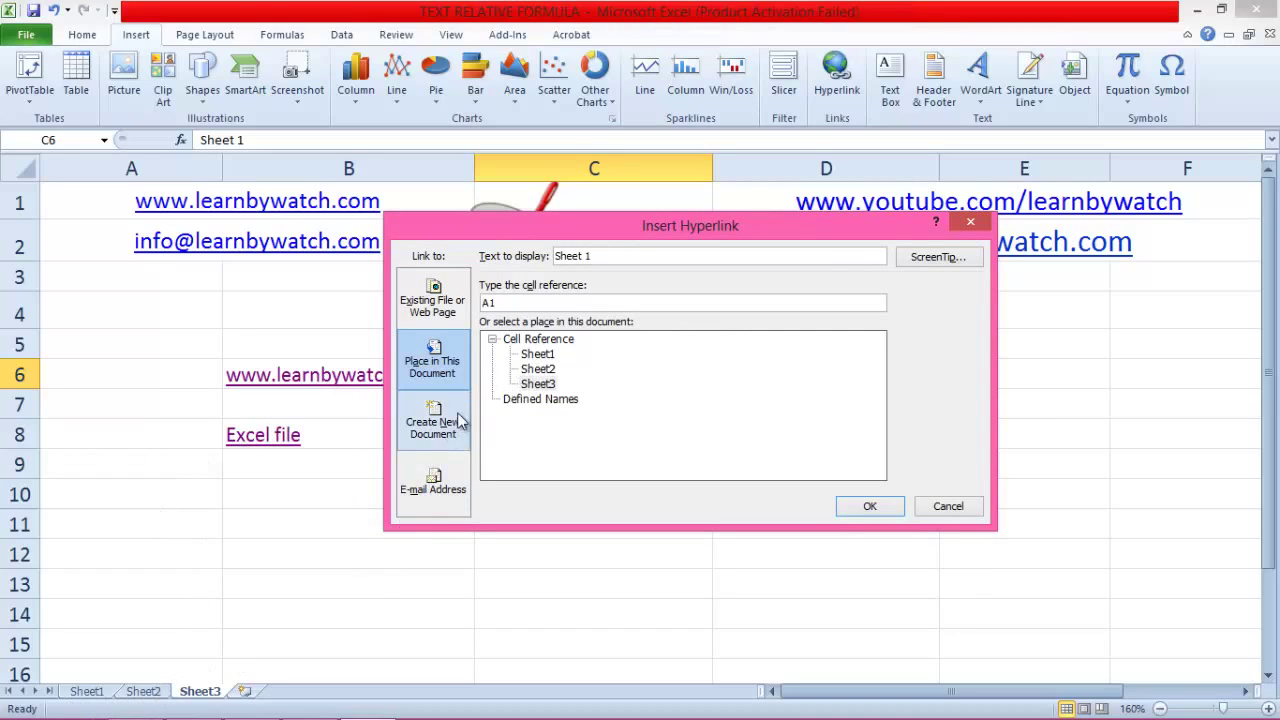
pyautogui.click(538, 355)
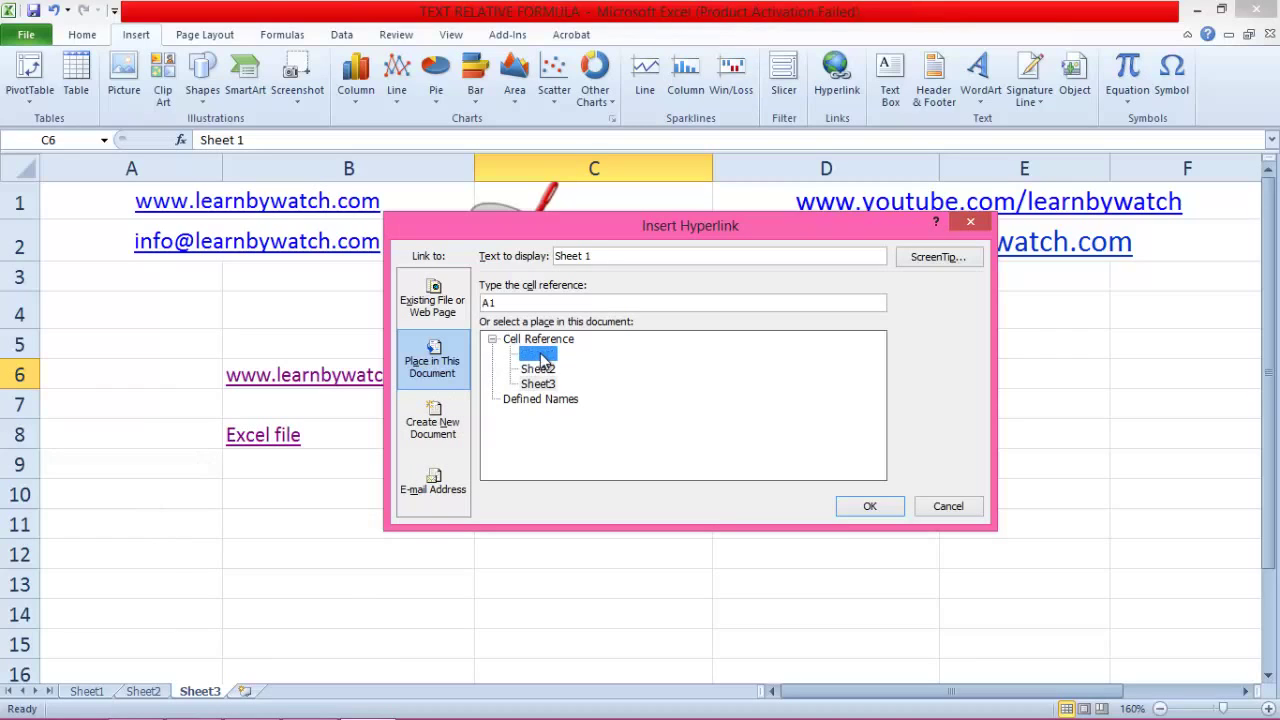
pyautogui.click(870, 507)
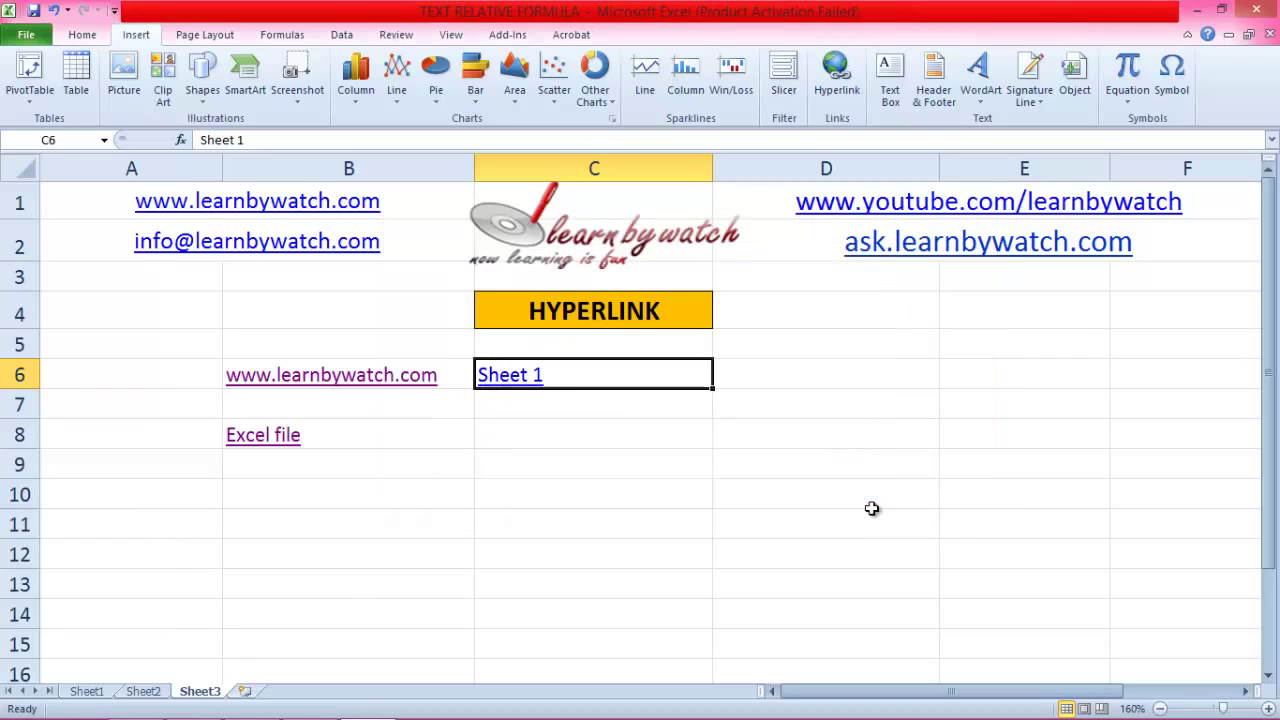
# Step: Follow C6's 'Sheet 1' link to Sheet1, then return to Sheet3 and reselect C6
pyautogui.click(521, 408)
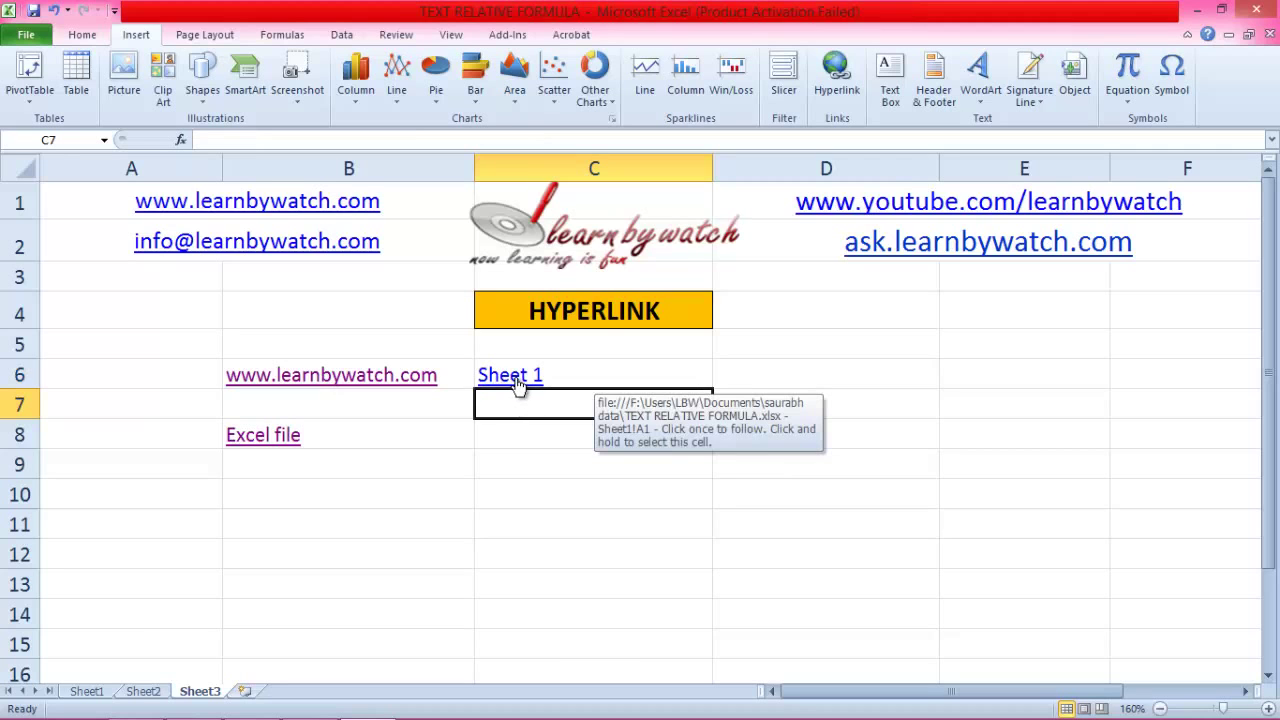
pyautogui.click(510, 378)
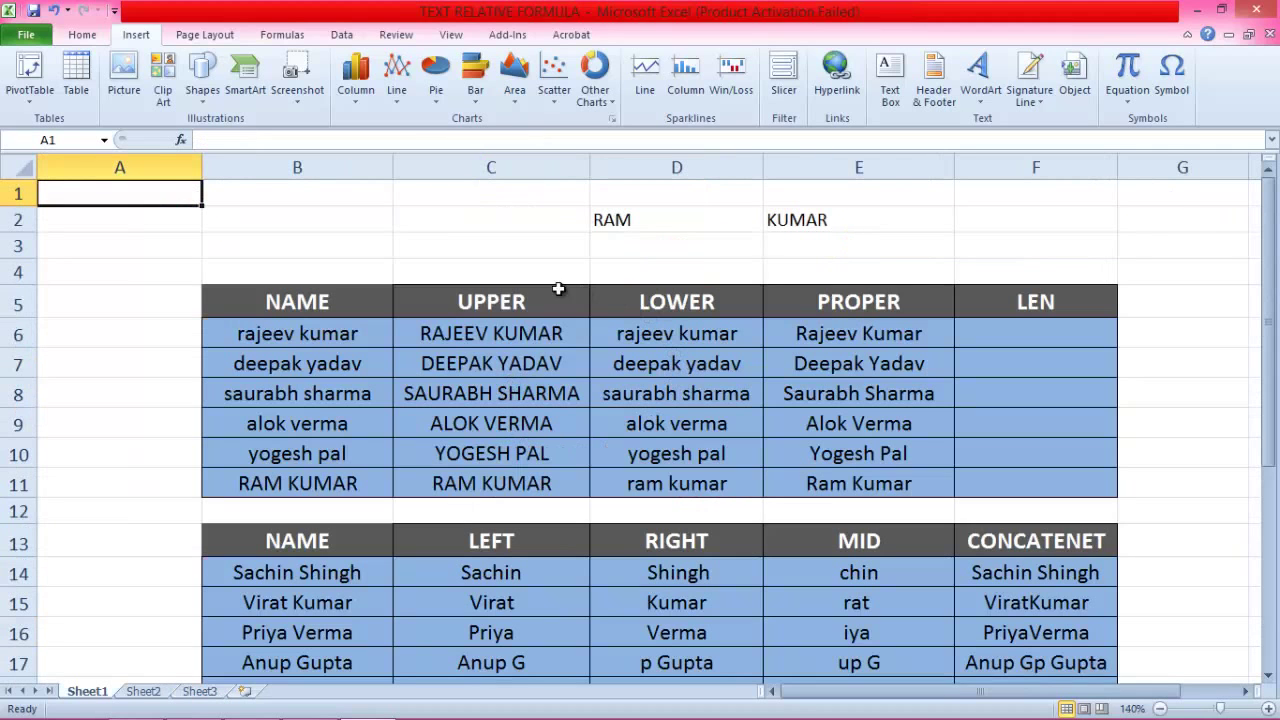
pyautogui.scroll(-1, 505, 400)
pyautogui.scroll(-3, 700, 400)
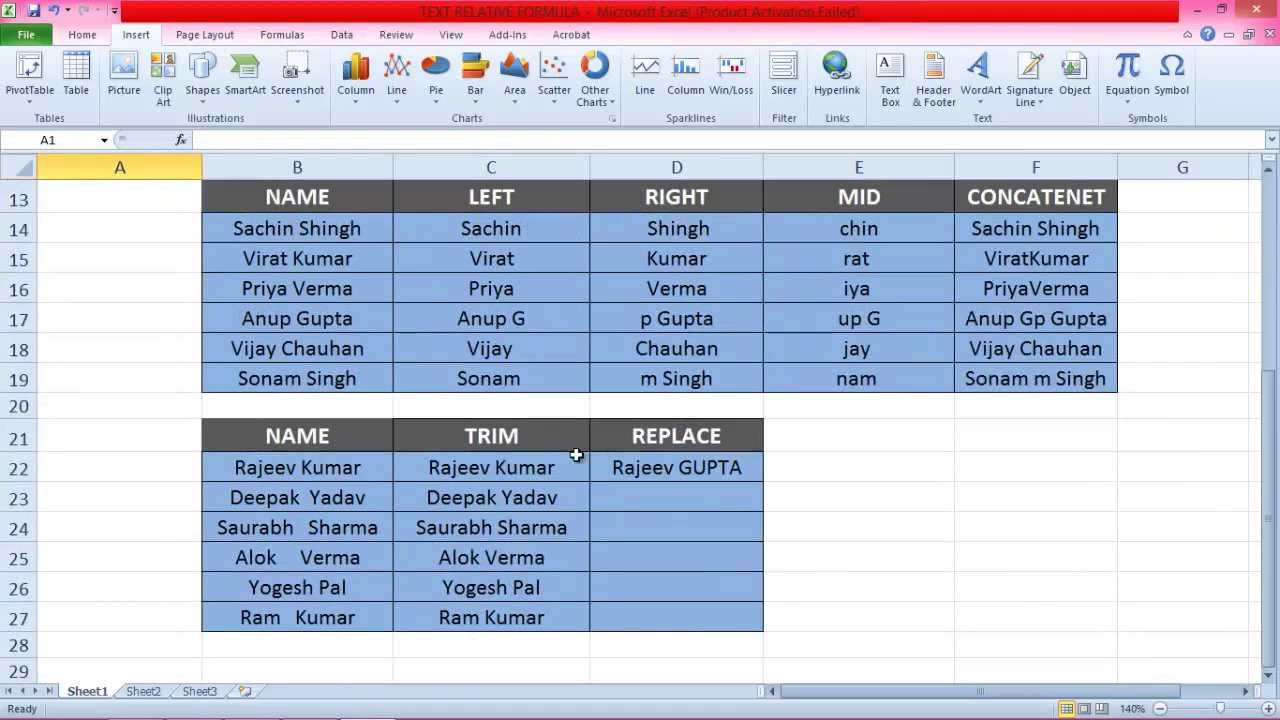
pyautogui.click(199, 691)
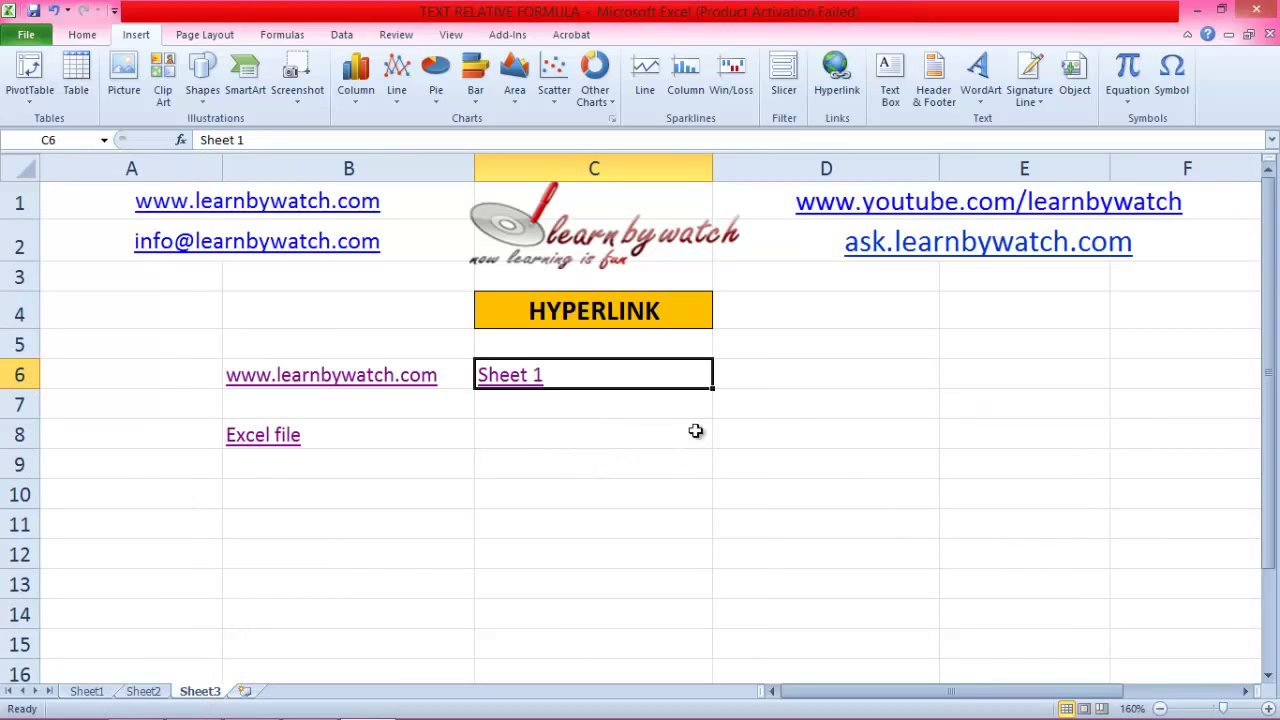
pyautogui.click(507, 425)
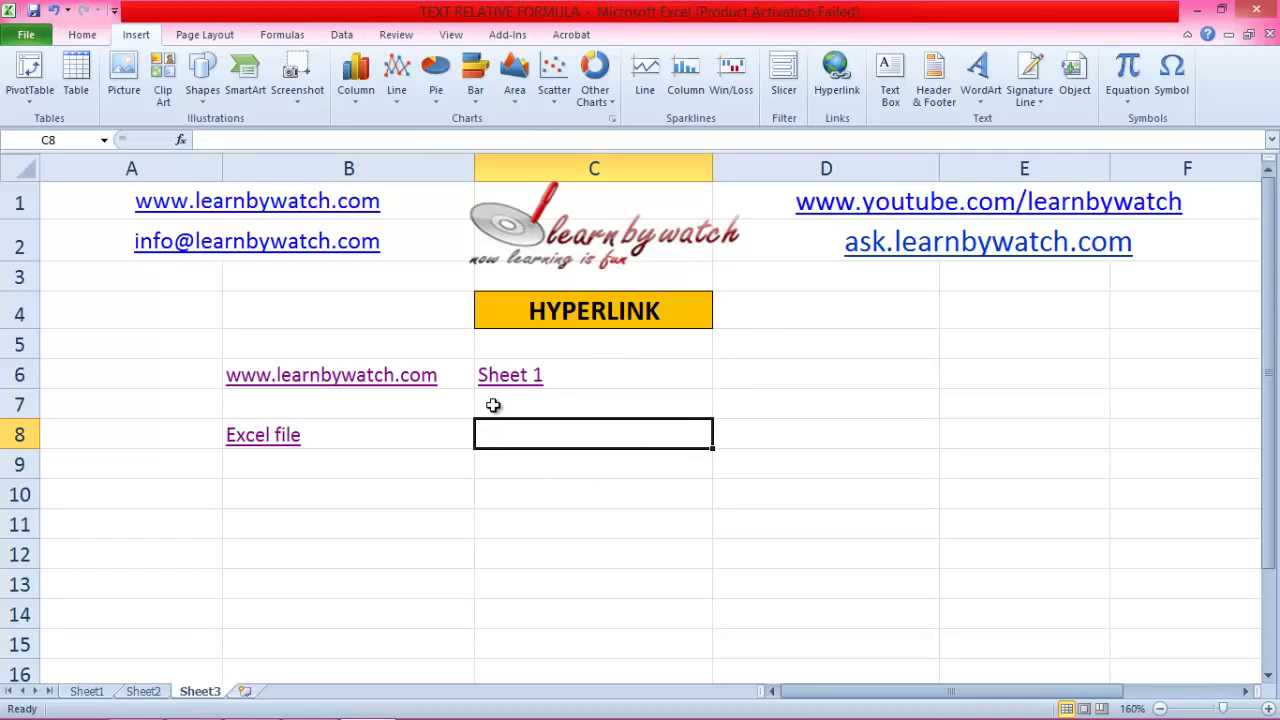
pyautogui.click(590, 378)
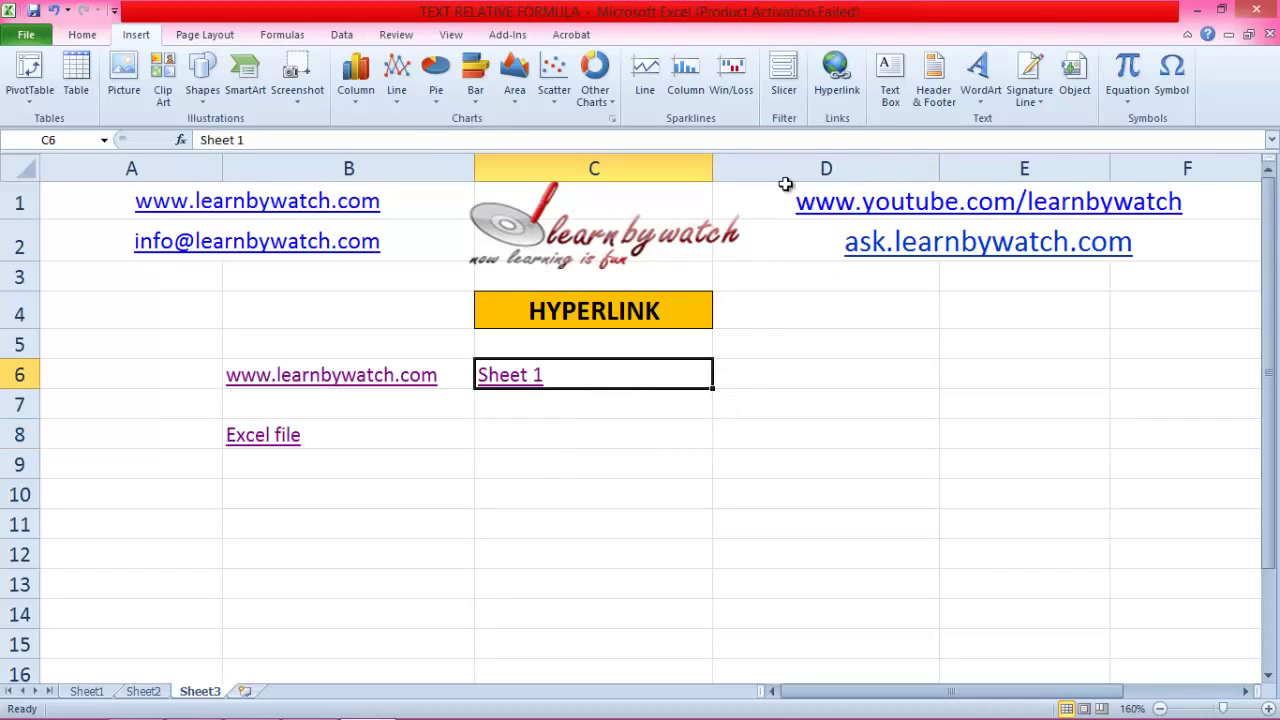
pyautogui.click(850, 90)
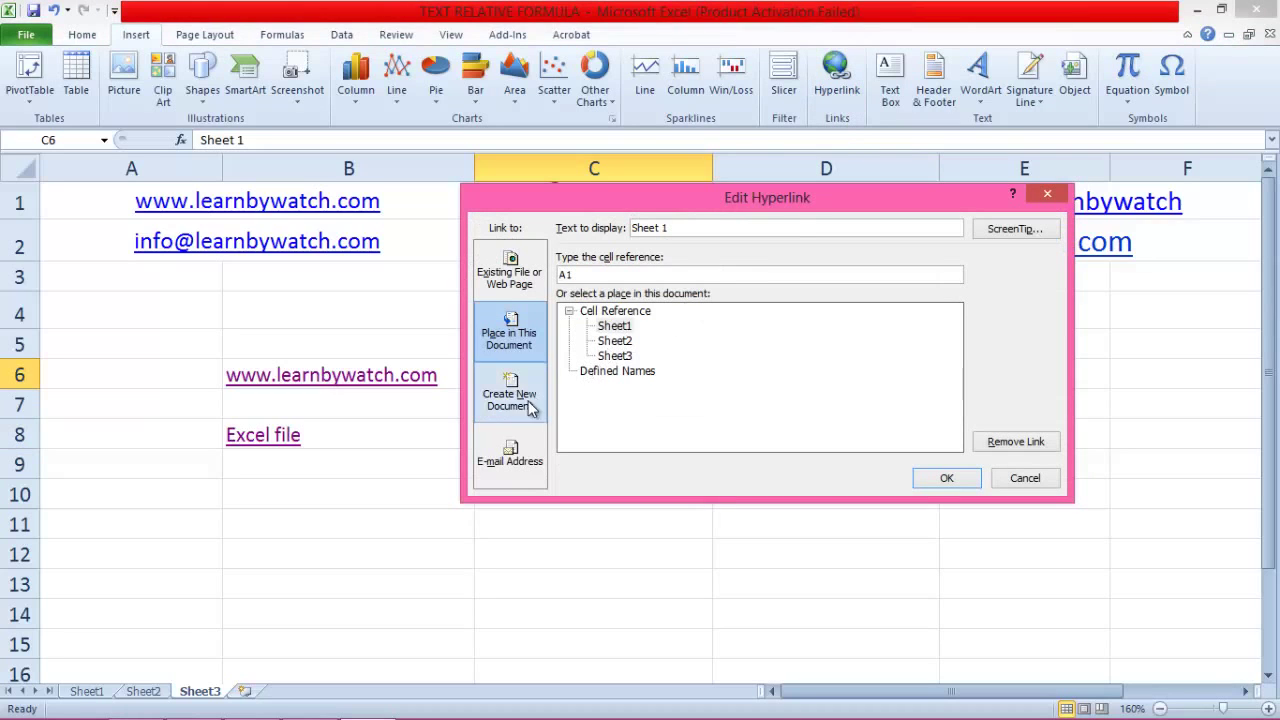
pyautogui.click(528, 420)
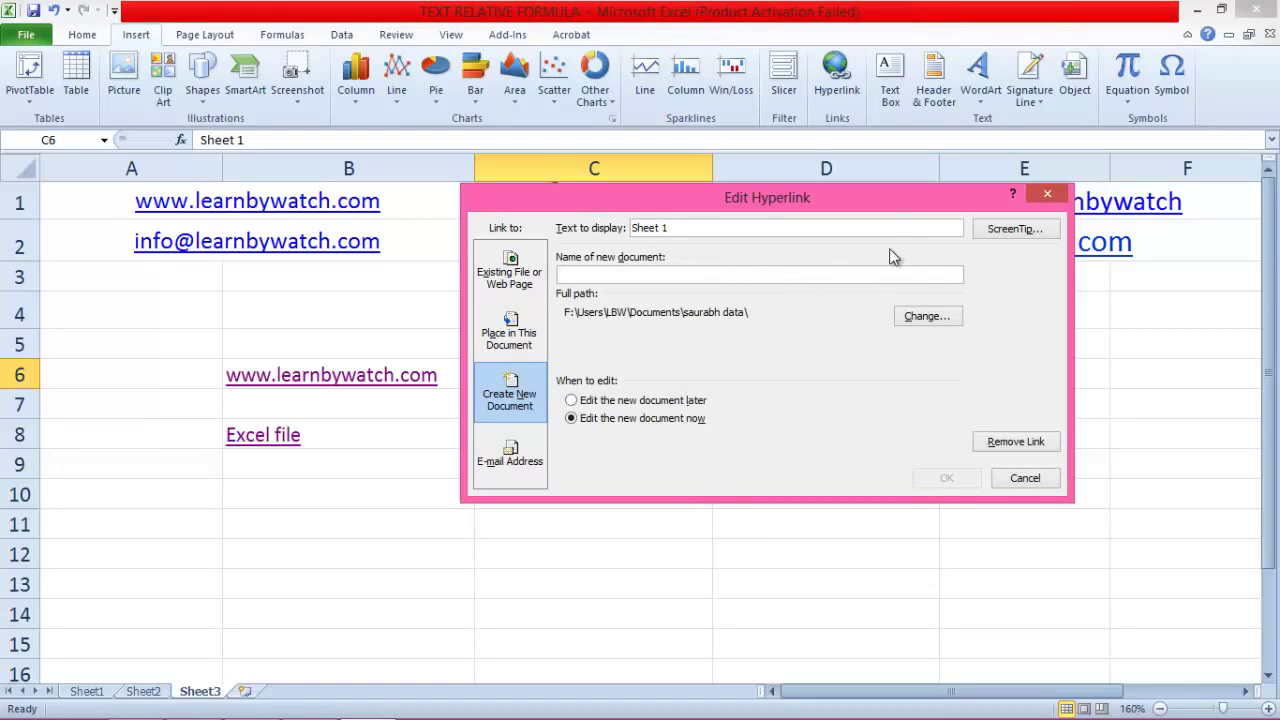
pyautogui.click(510, 461)
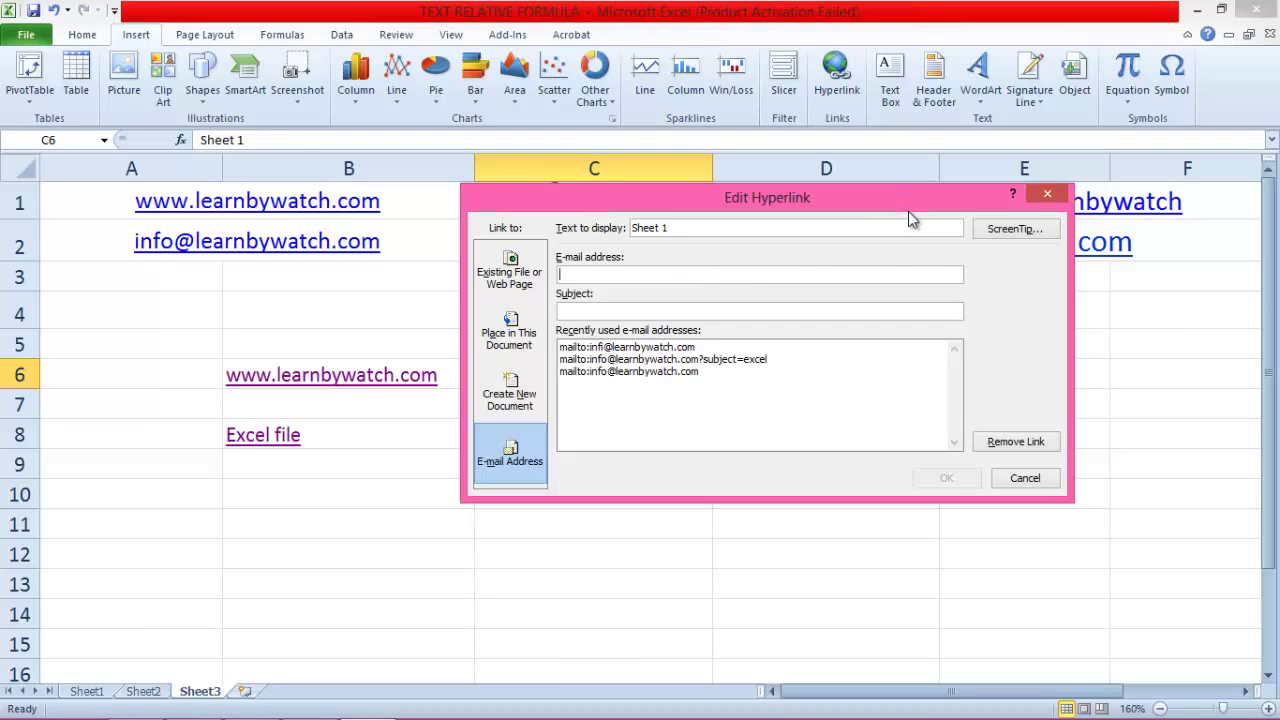
pyautogui.moveTo(908, 211); pyautogui.dragTo(950, 418)
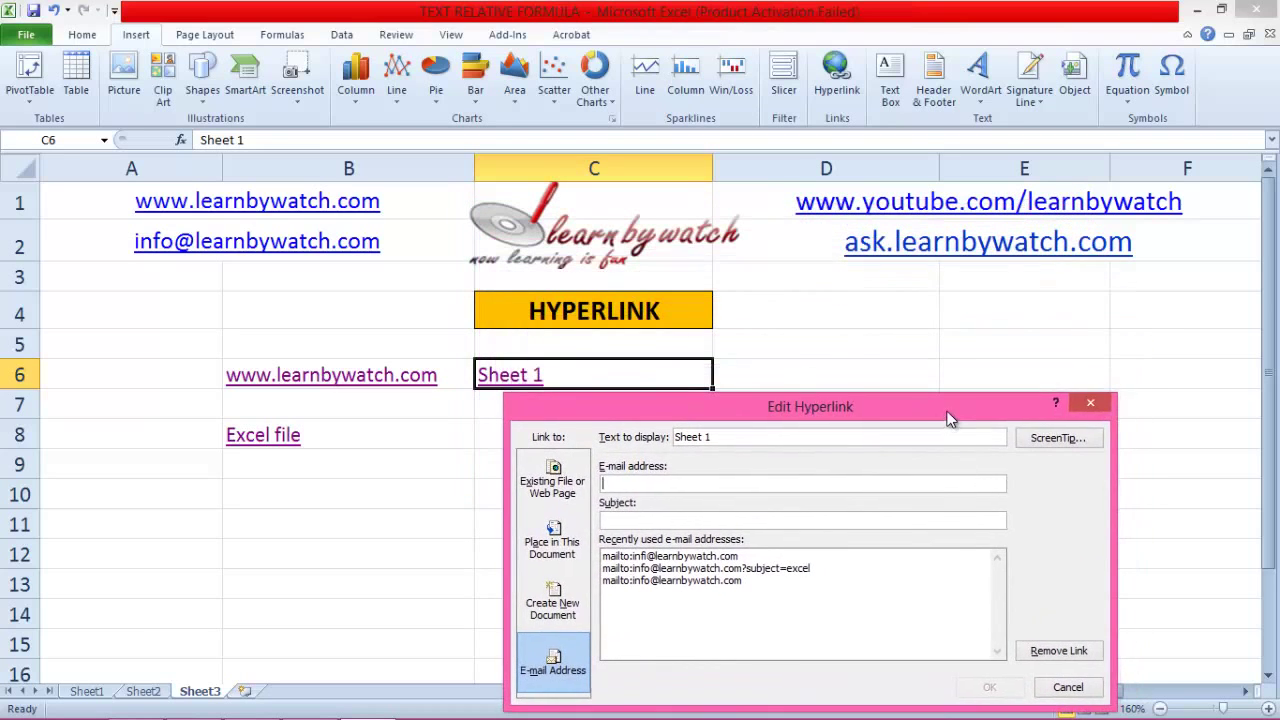
pyautogui.click(1092, 403)
pyautogui.click(492, 442)
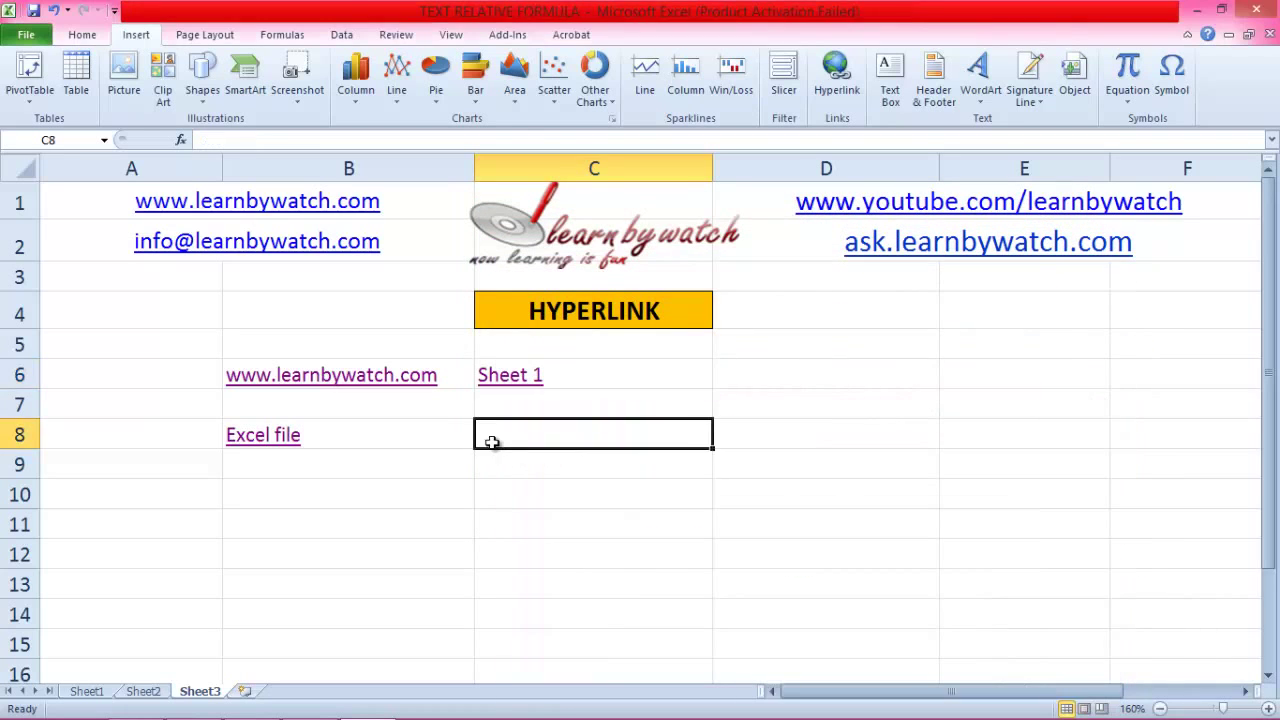
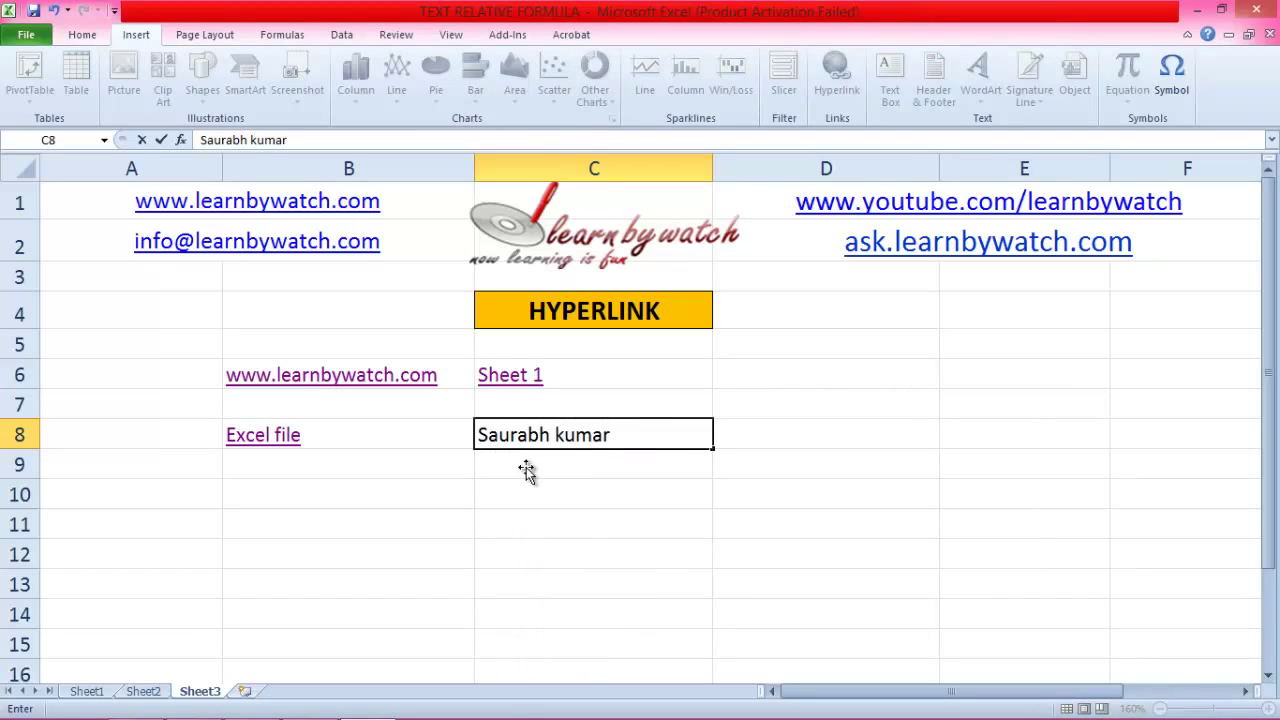
# Step: Enter a person's full name in cell C8
pyautogui.click(528, 471)
pyautogui.click(516, 440)
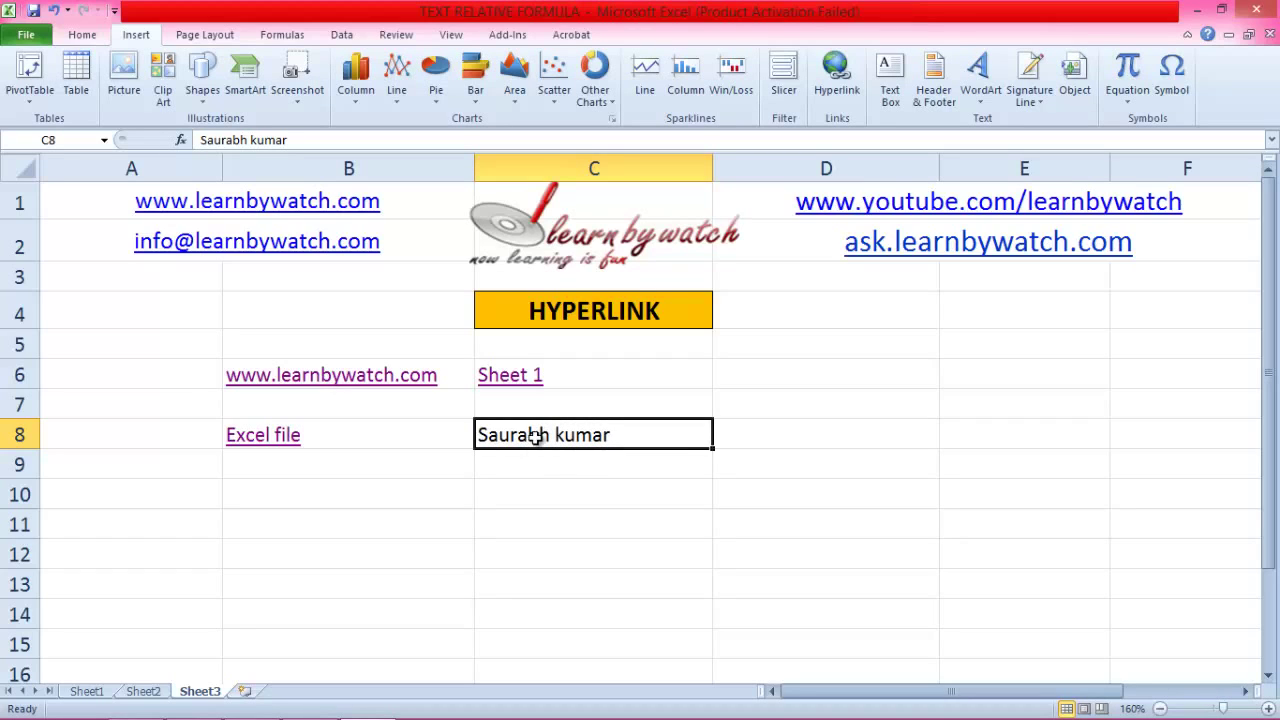
# Step: Make C8 an e-mail hyperlink to the contact's address with subject LBW
pyautogui.hotkey('ctrl', 'k')
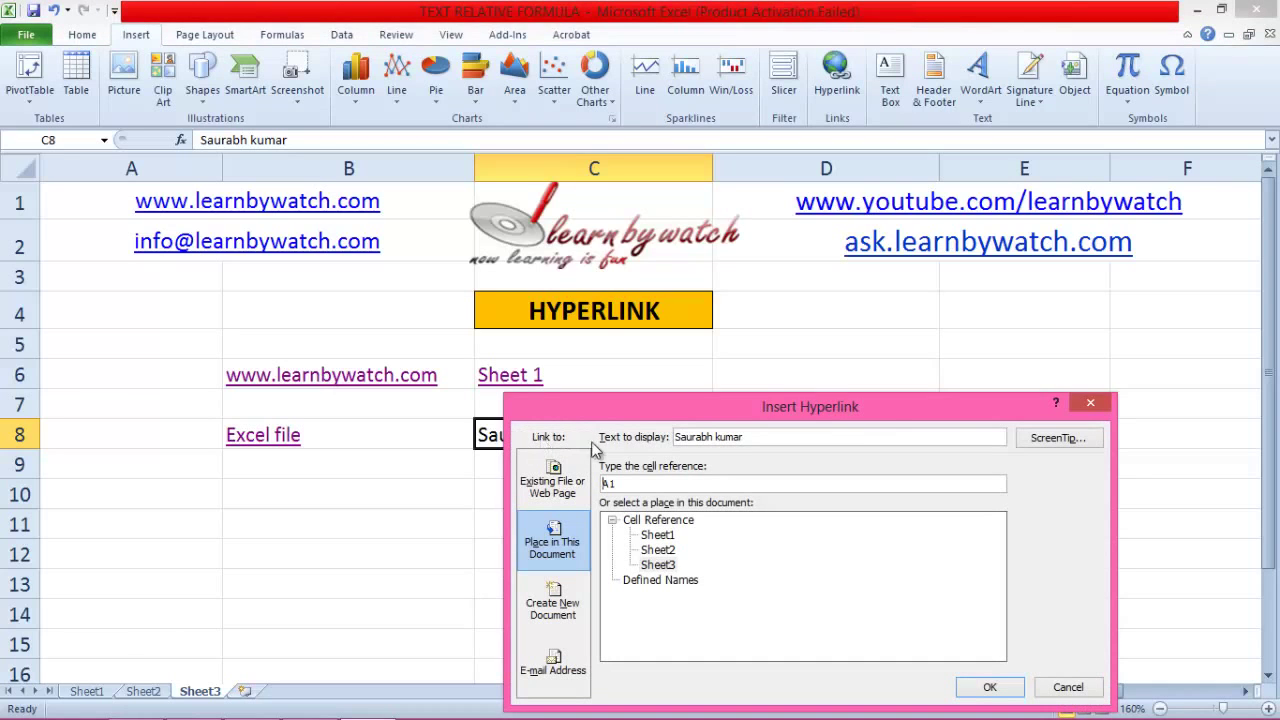
pyautogui.moveTo(689, 407); pyautogui.dragTo(676, 219)
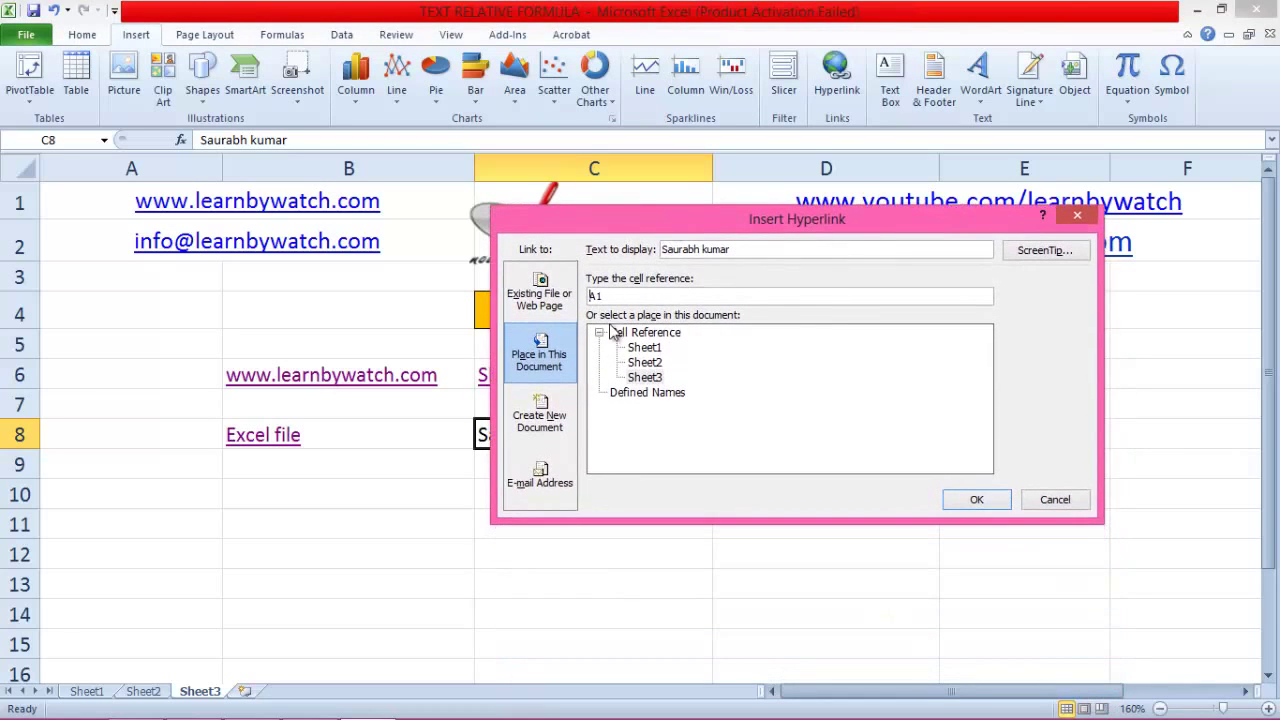
pyautogui.click(548, 478)
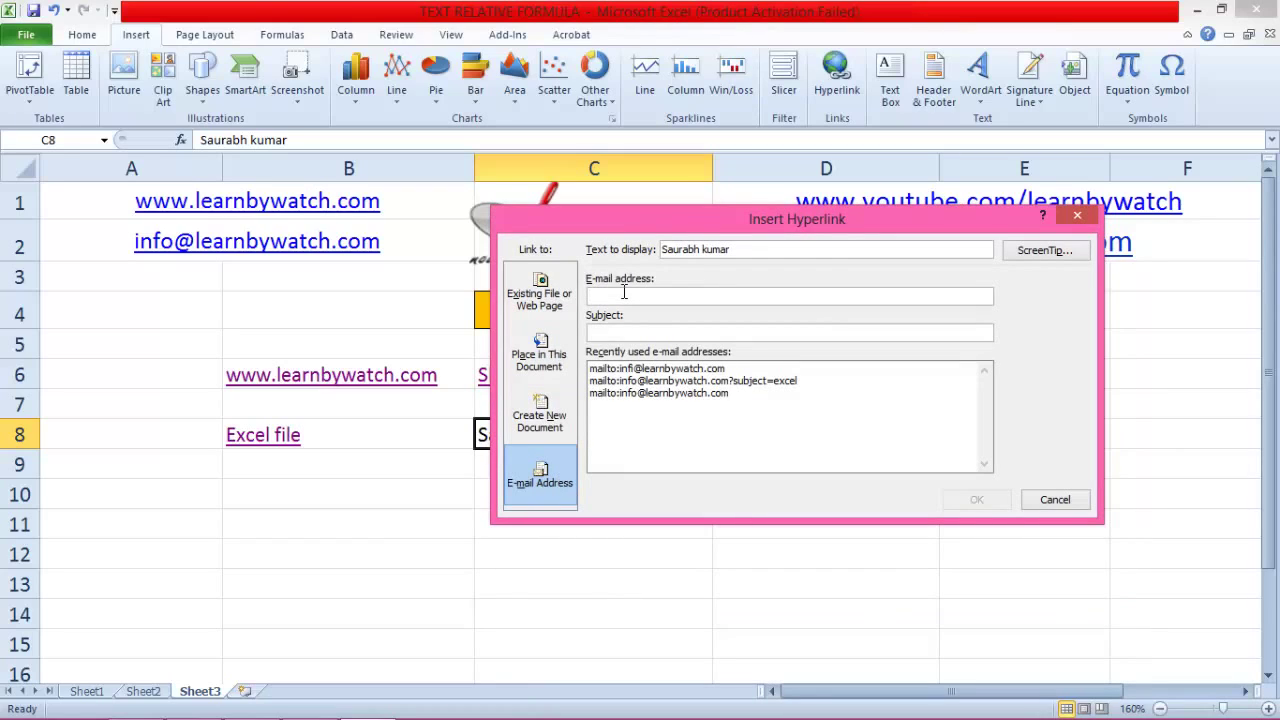
pyautogui.click(624, 295)
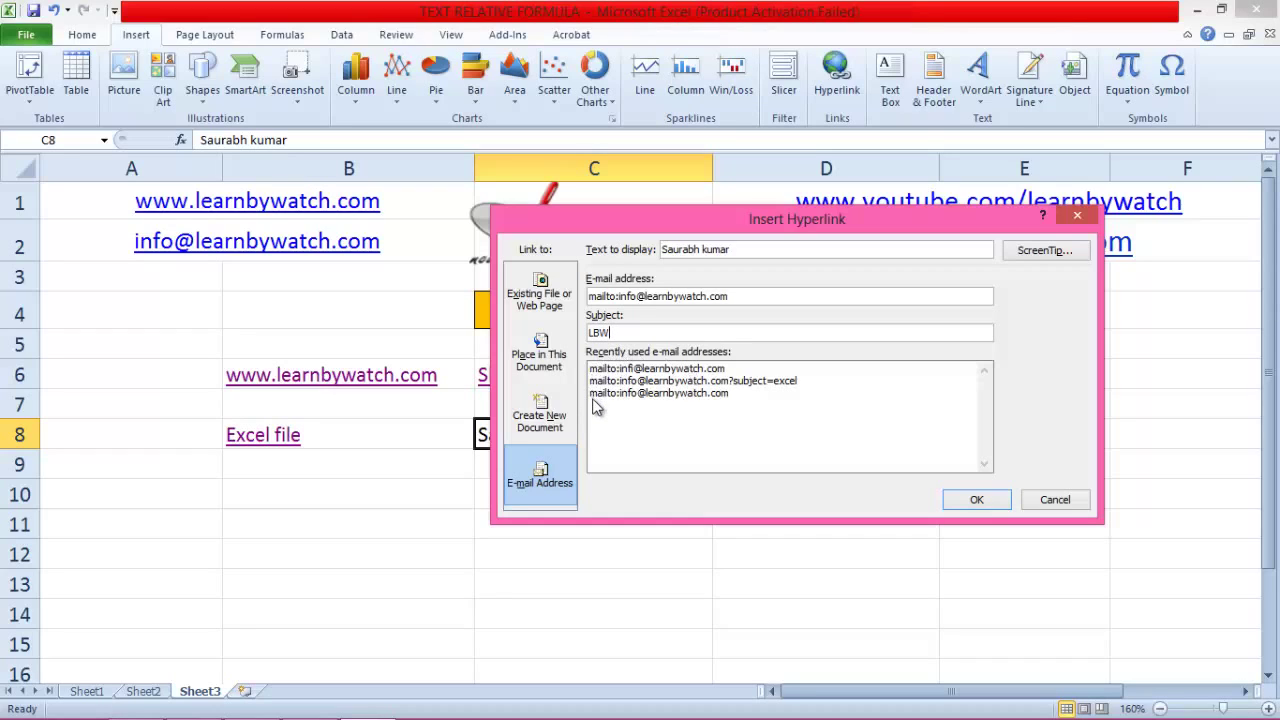
pyautogui.click(976, 500)
pyautogui.click(610, 485)
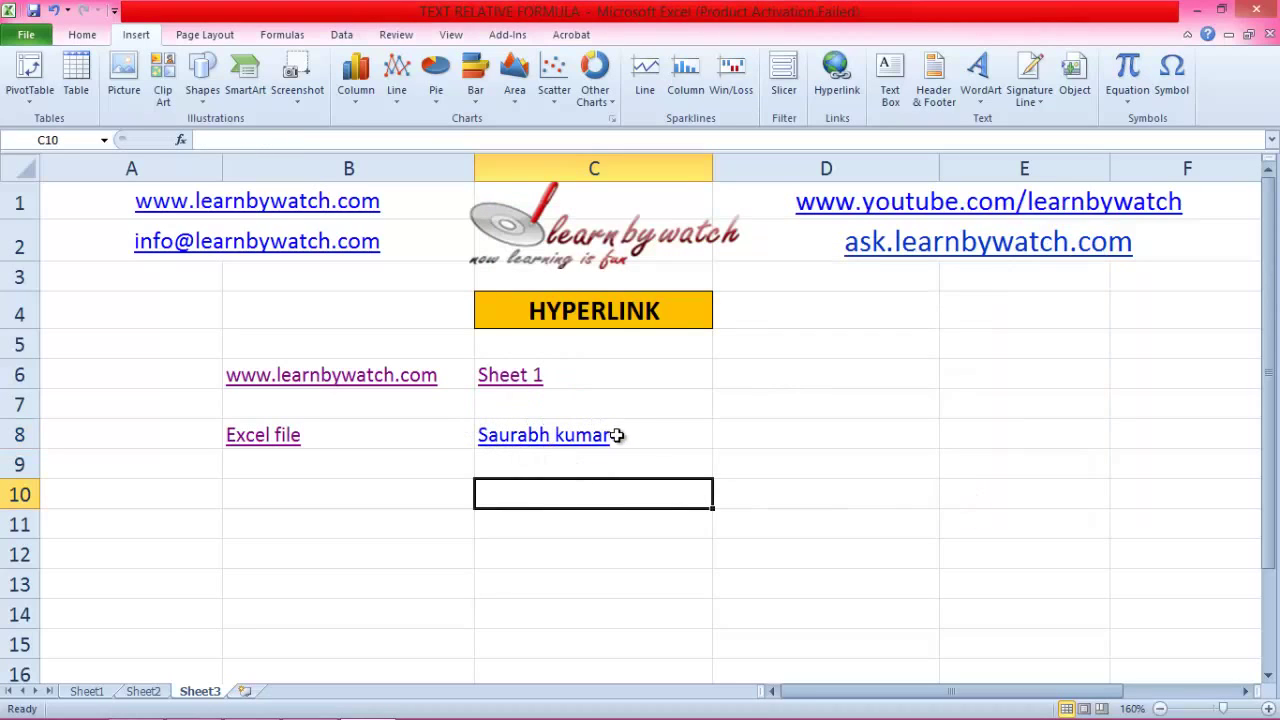
pyautogui.click(560, 439)
pyautogui.click(553, 458)
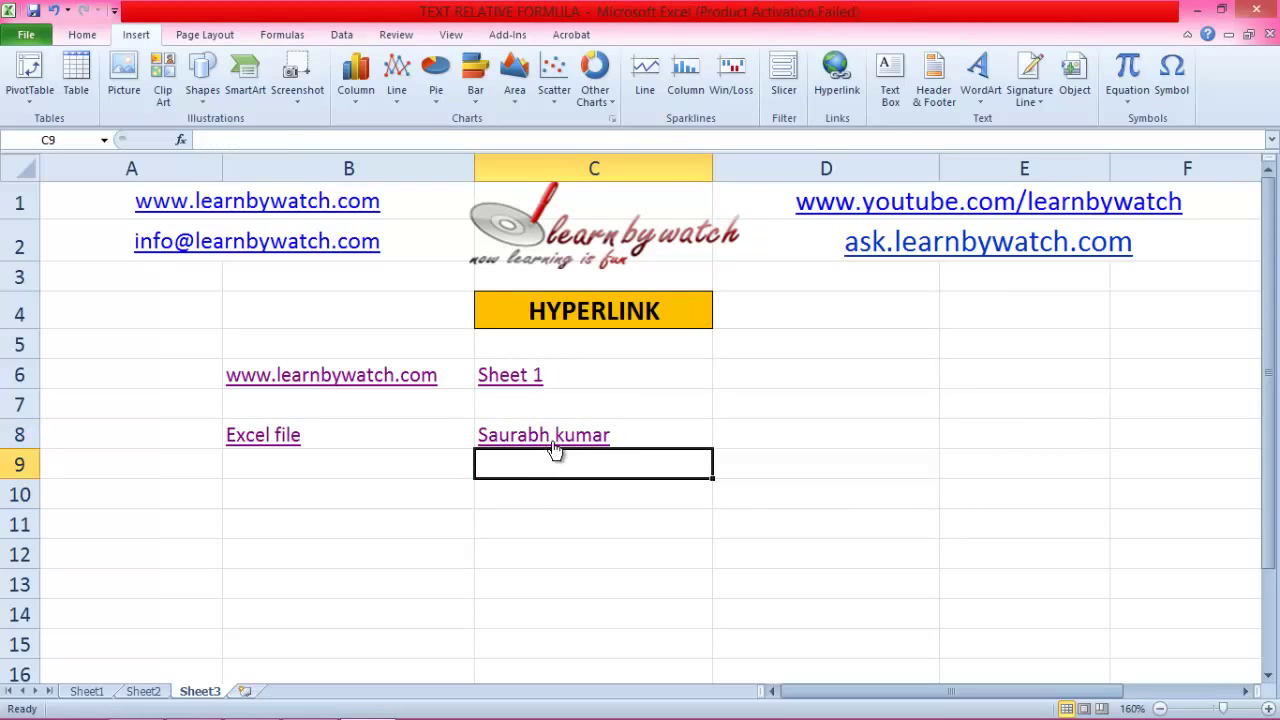
pyautogui.click(552, 438)
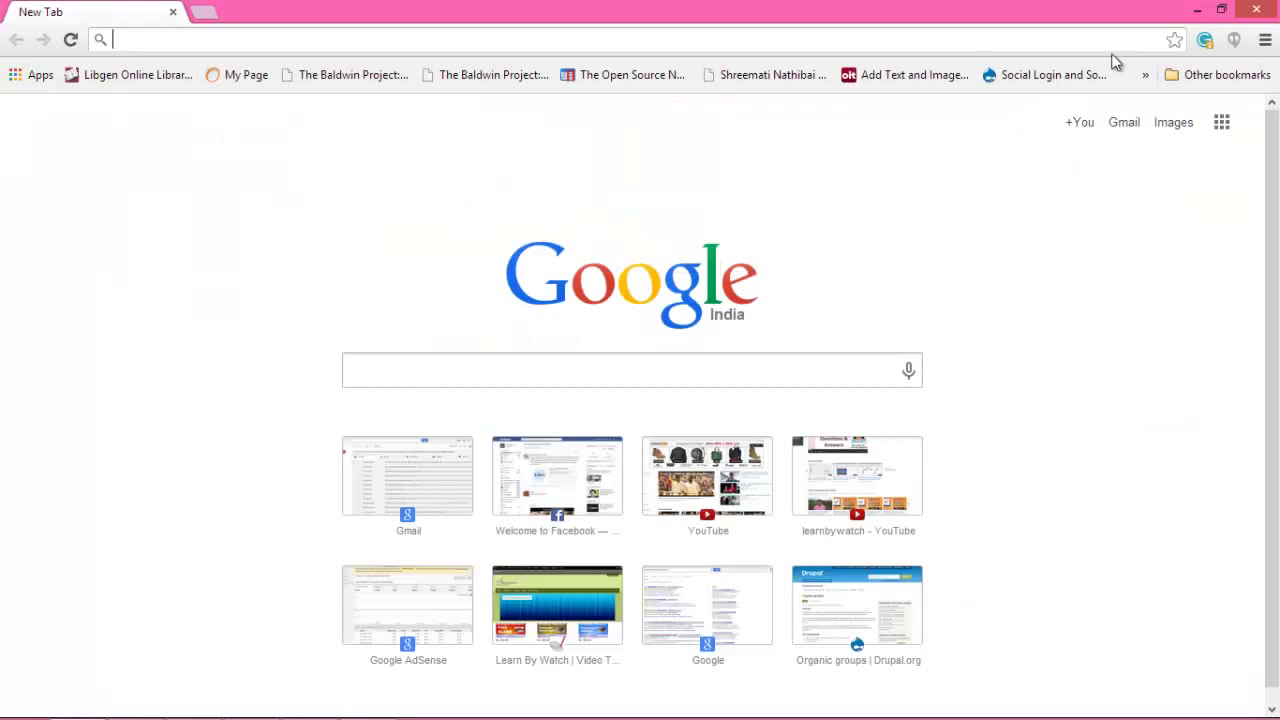
pyautogui.click(1272, 10)
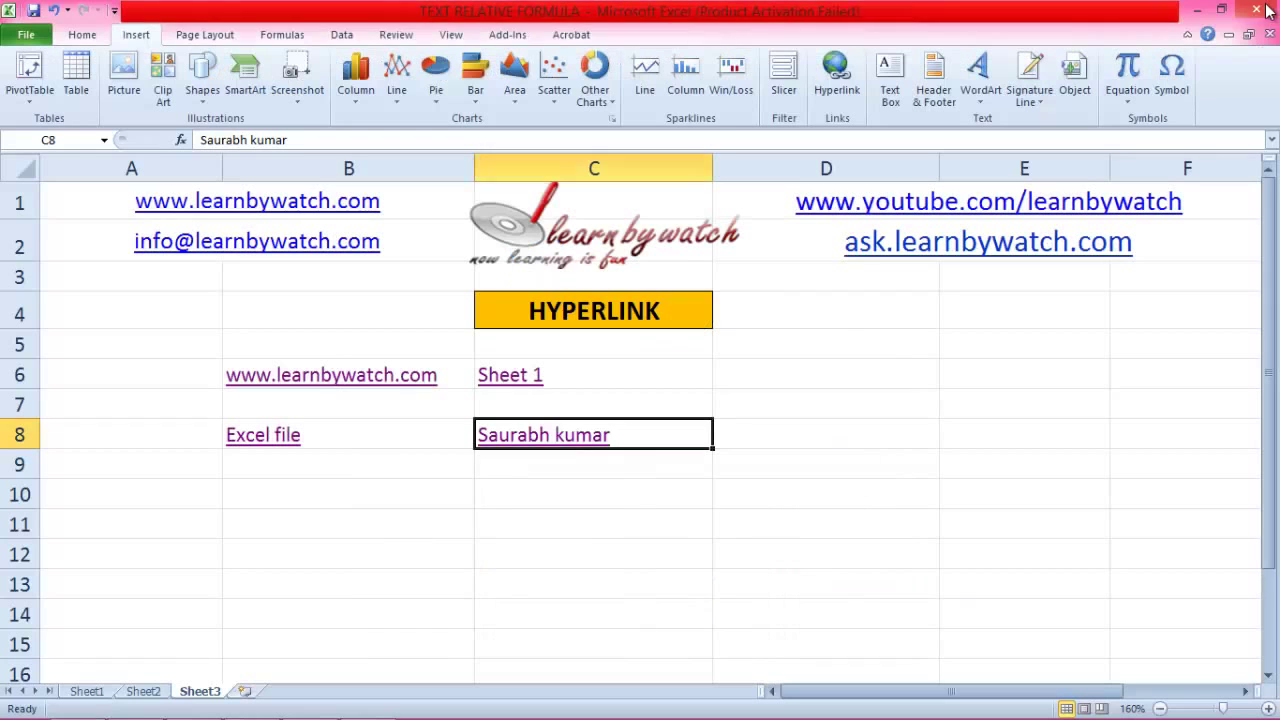
pyautogui.click(727, 399)
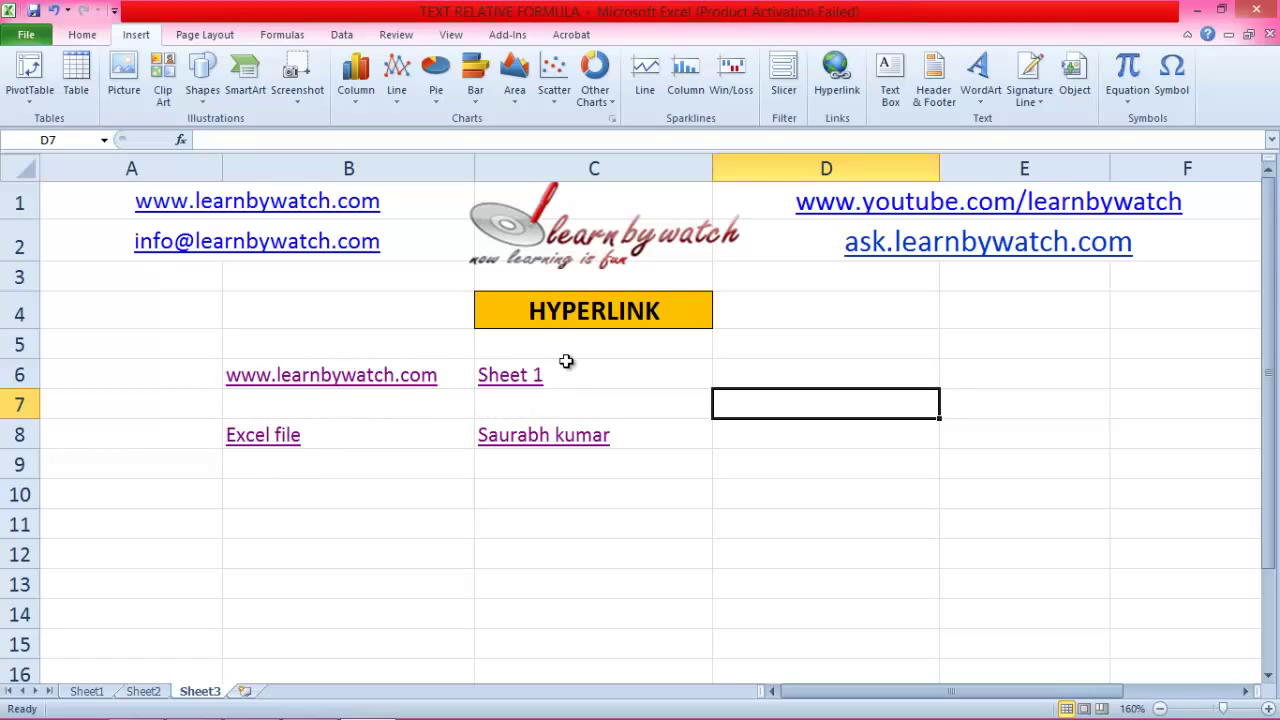
pyautogui.click(462, 374)
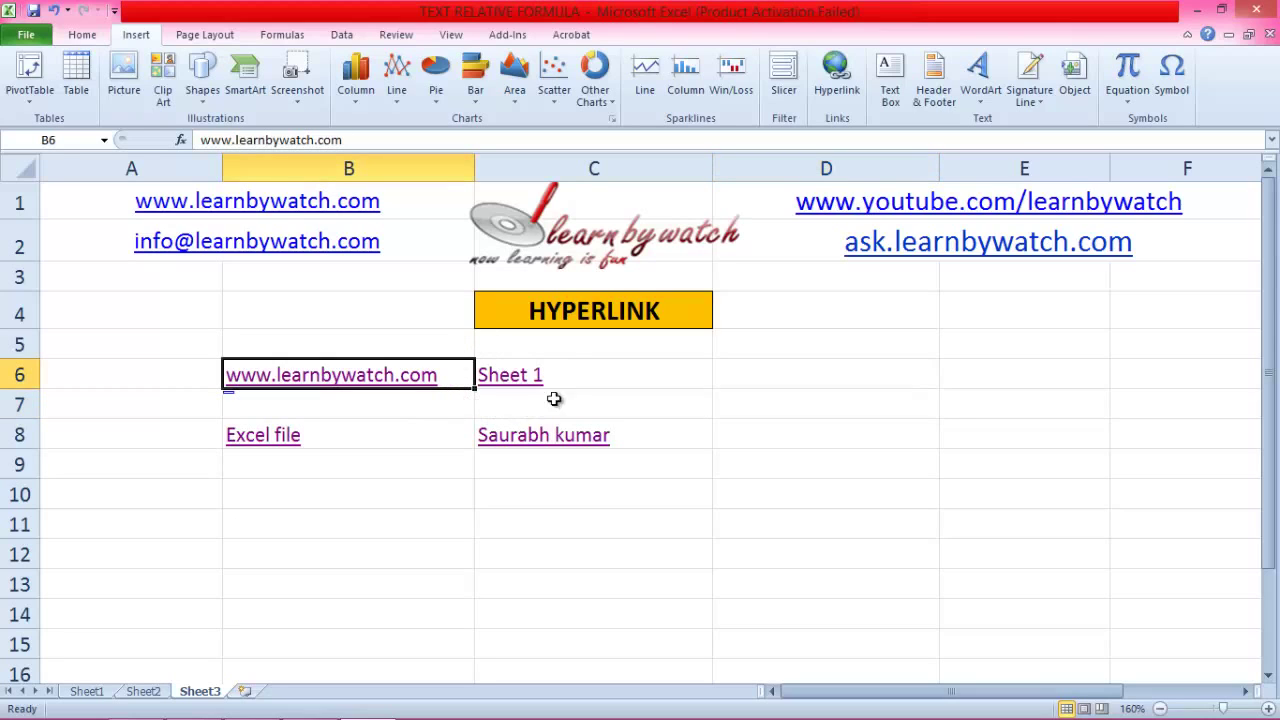
pyautogui.click(482, 423)
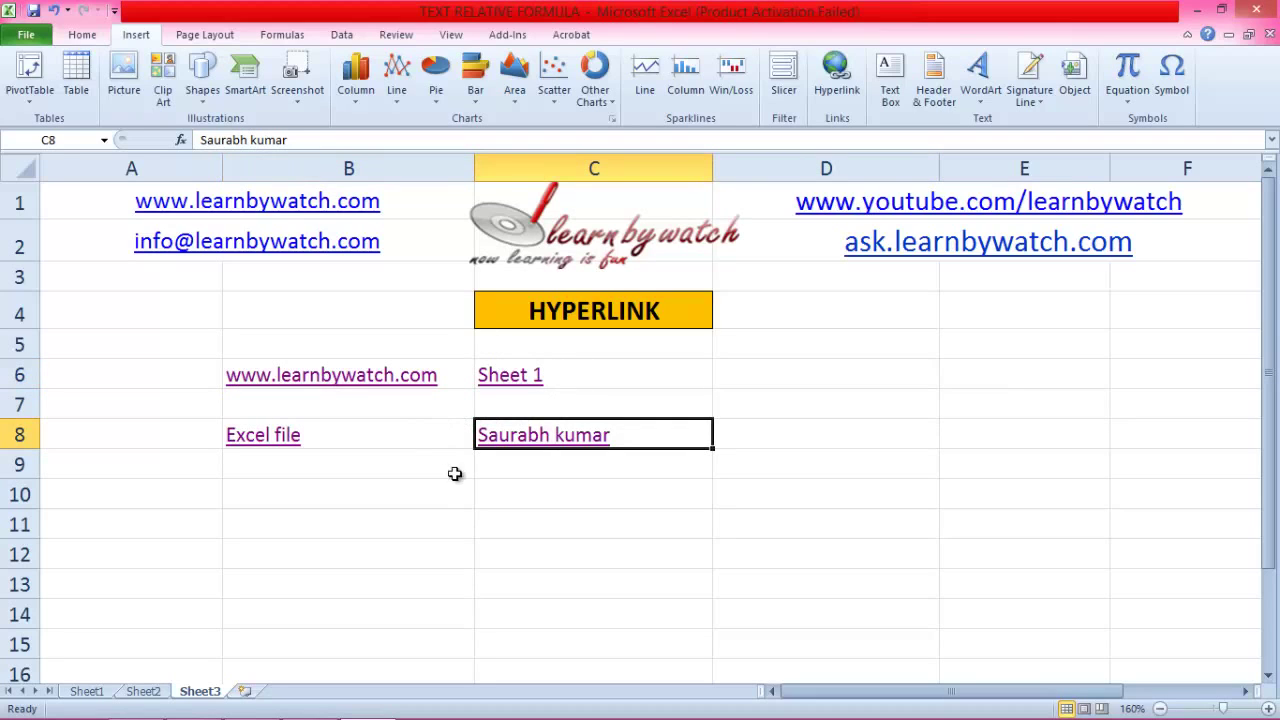